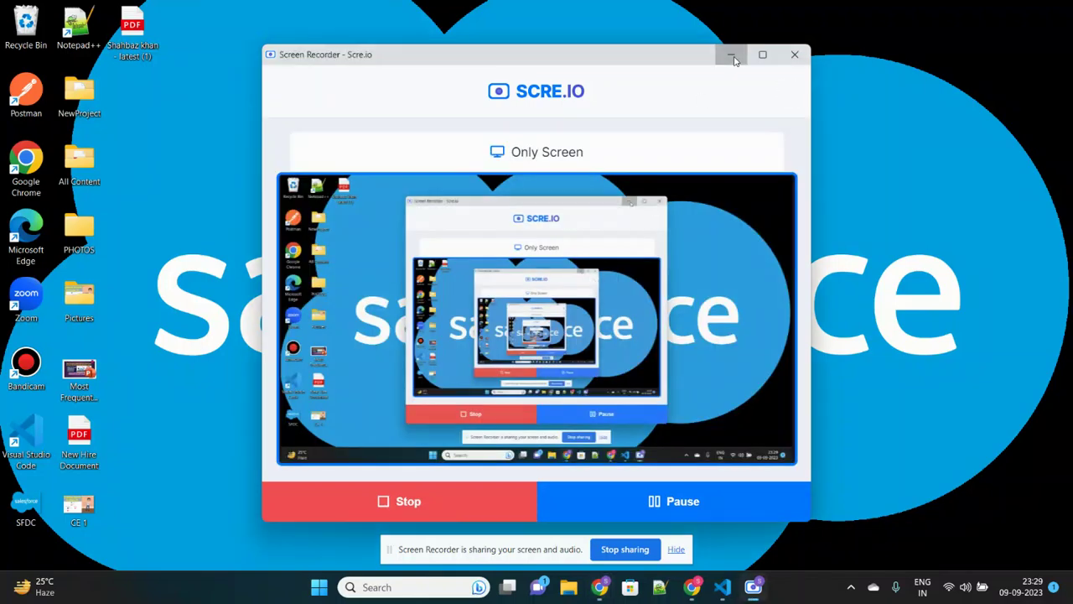
Minimize the screen recorder, hide the sharing bar, and bring the 'Case about Accessories' window forward.
left_click(731, 55)
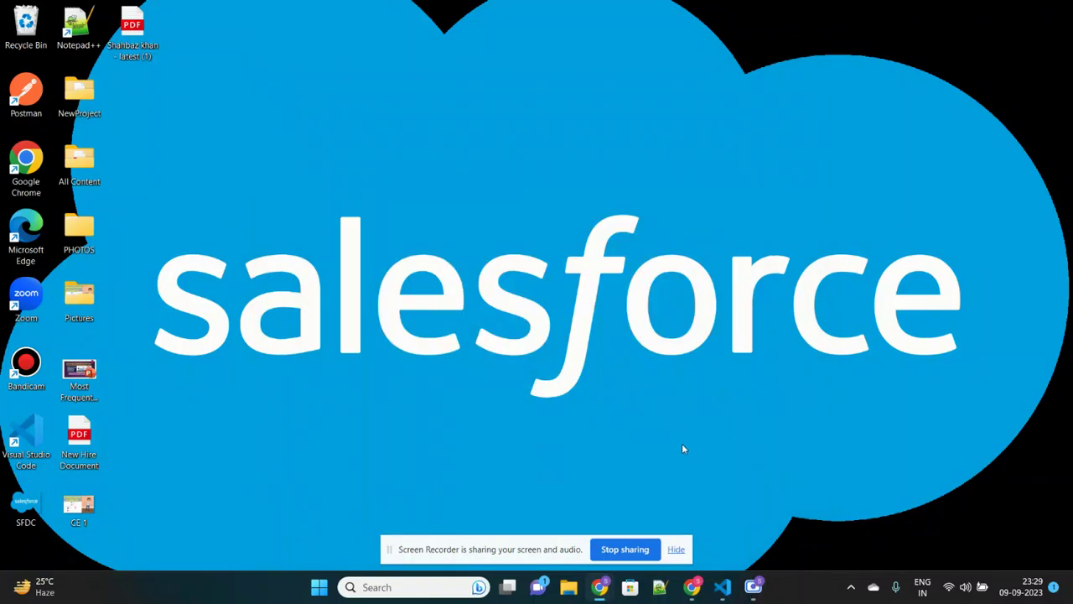
left_click(676, 550)
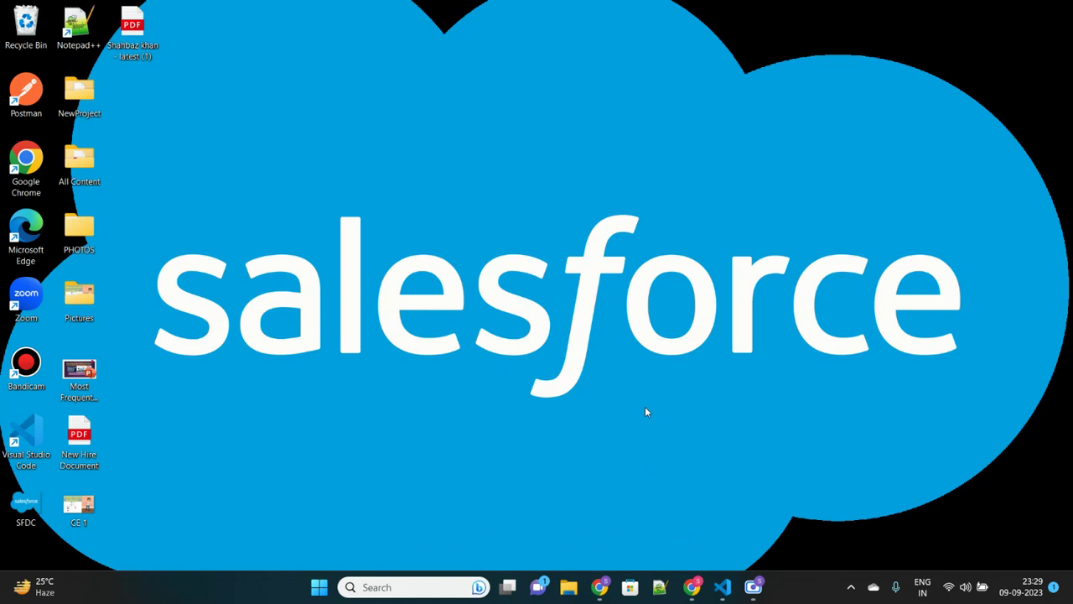
mouse_move(601, 588)
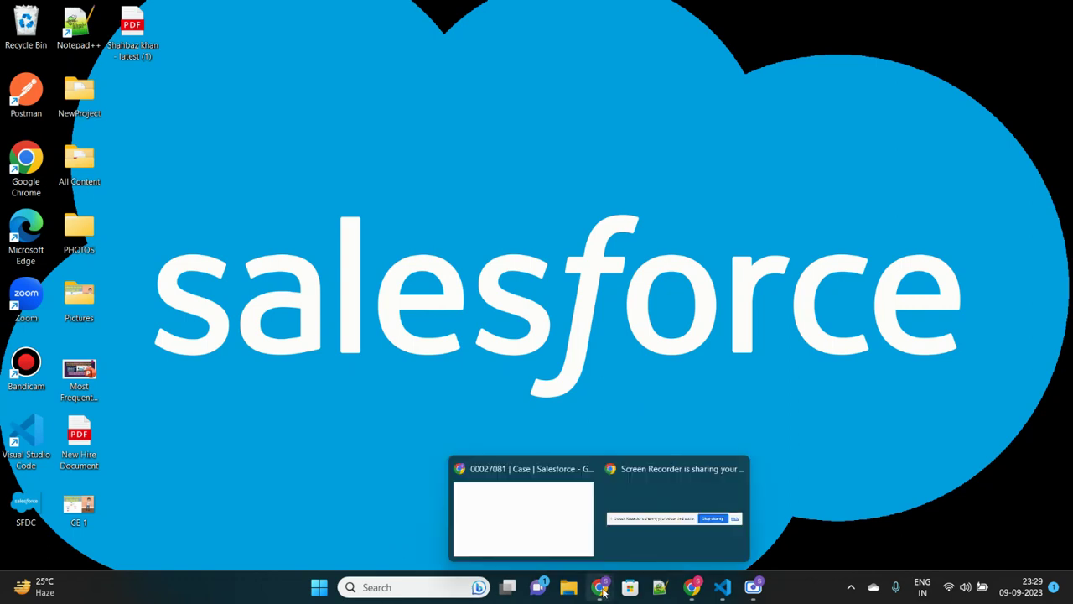
left_click(543, 538)
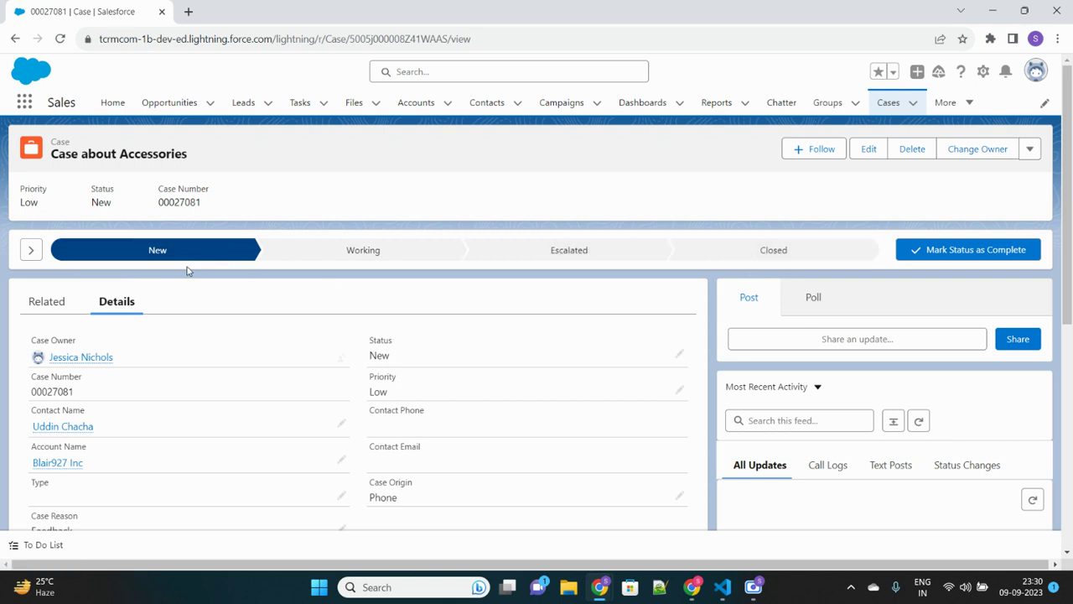
Preview the New stage's key fields, then mark Working as the case's current status.
left_click(27, 253)
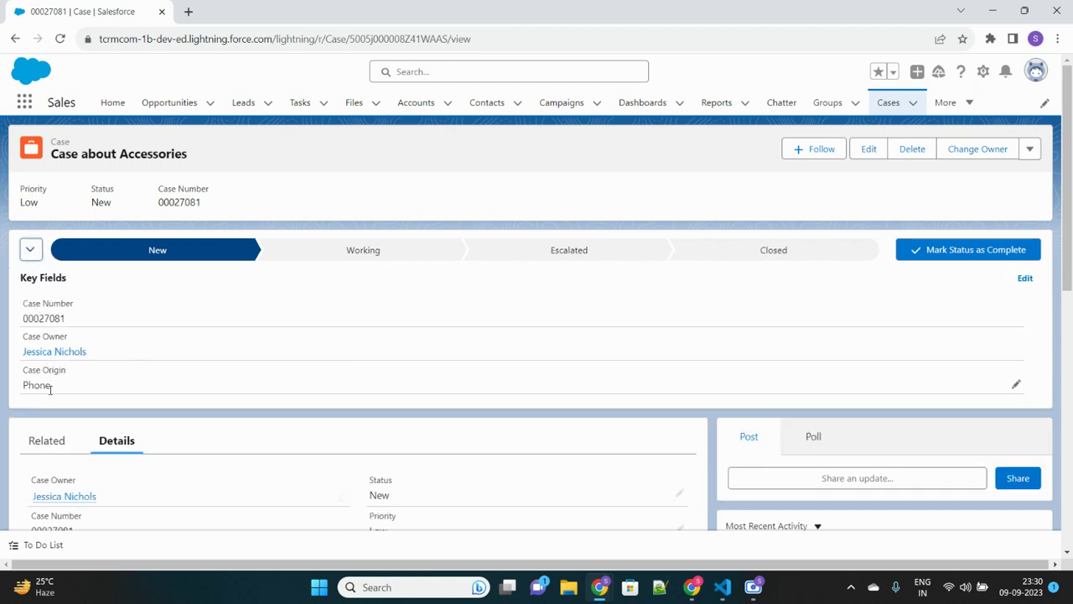
left_click(31, 249)
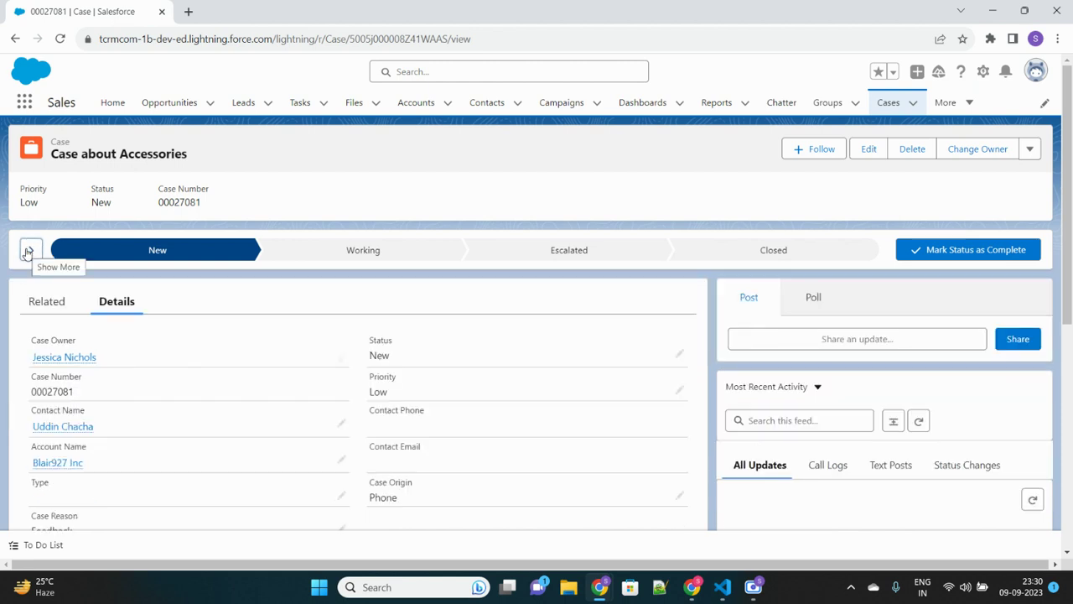
left_click(391, 260)
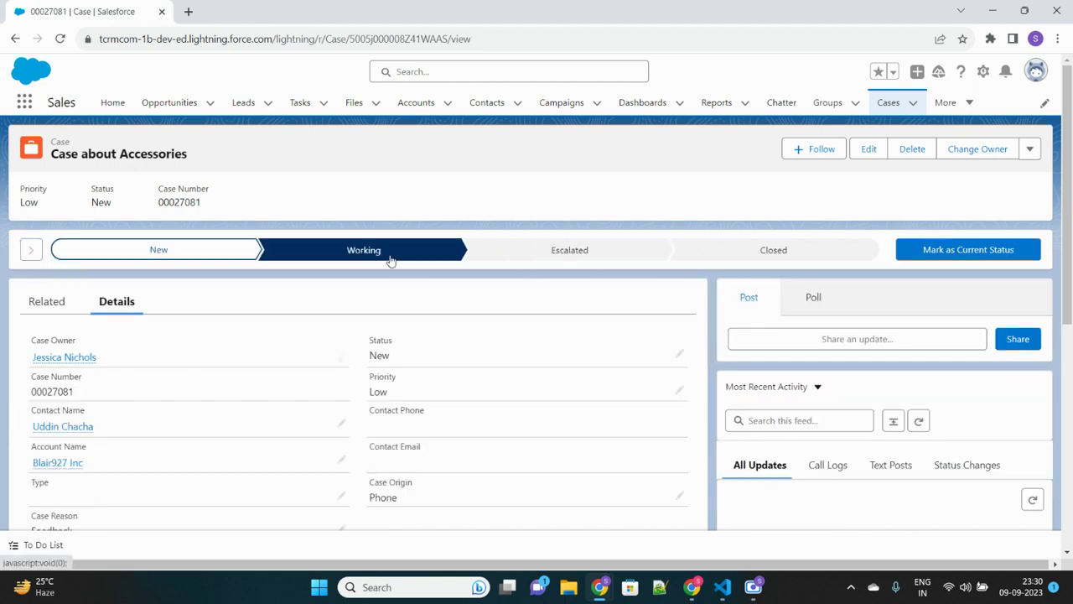
left_click(957, 255)
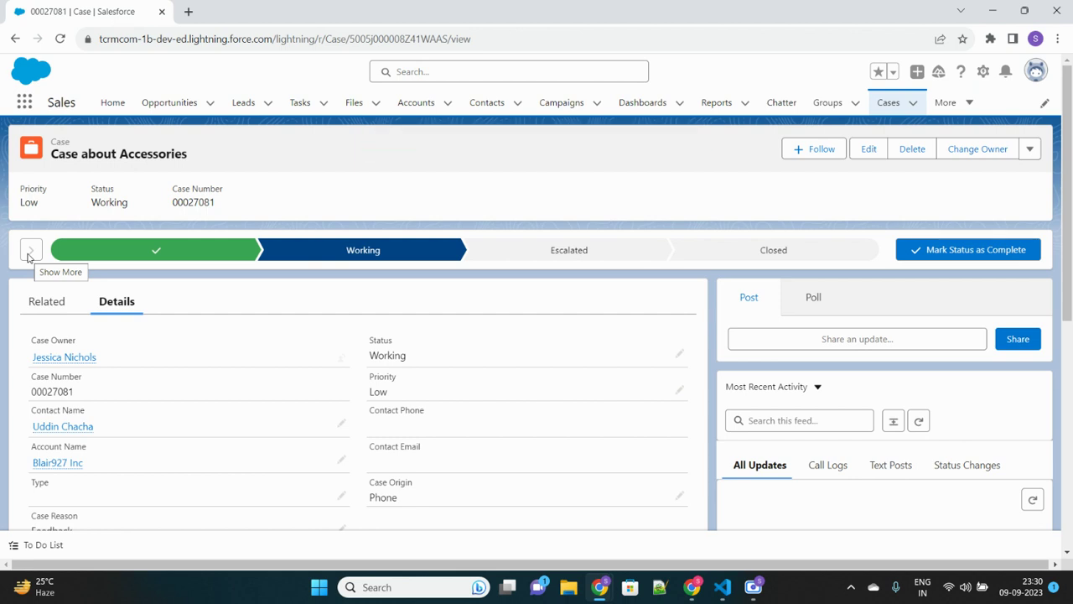
Mark Escalated as the current status and review its key fields, including Account Name.
left_click(569, 253)
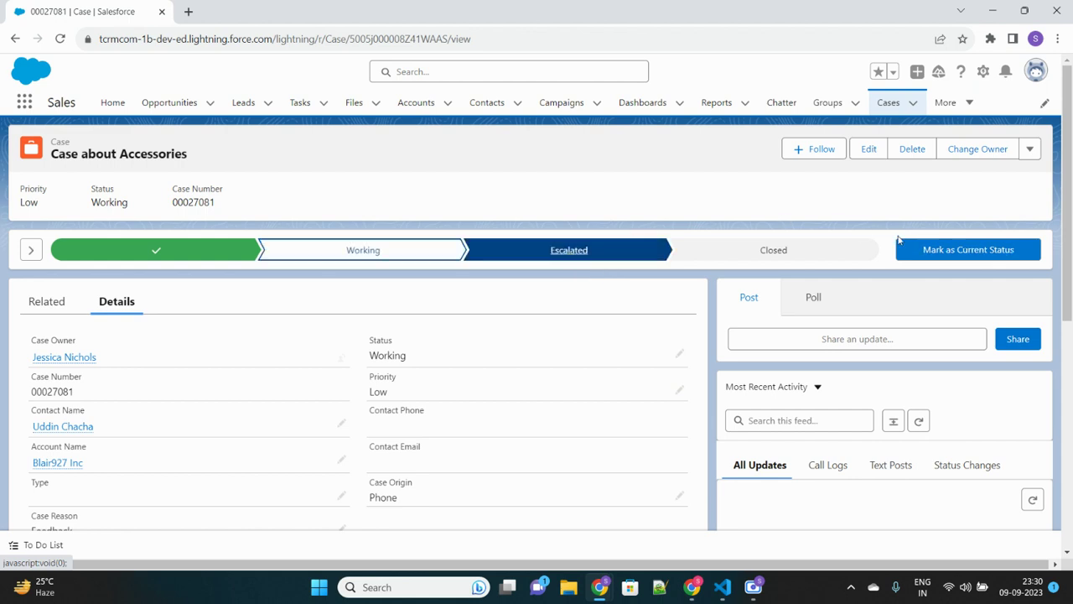
left_click(939, 250)
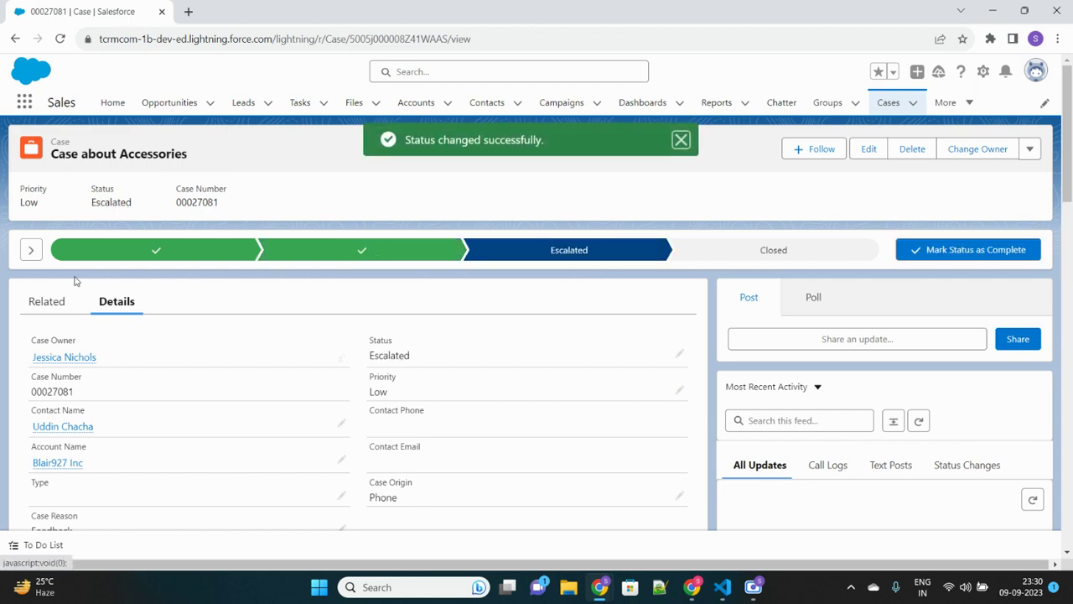
left_click(30, 253)
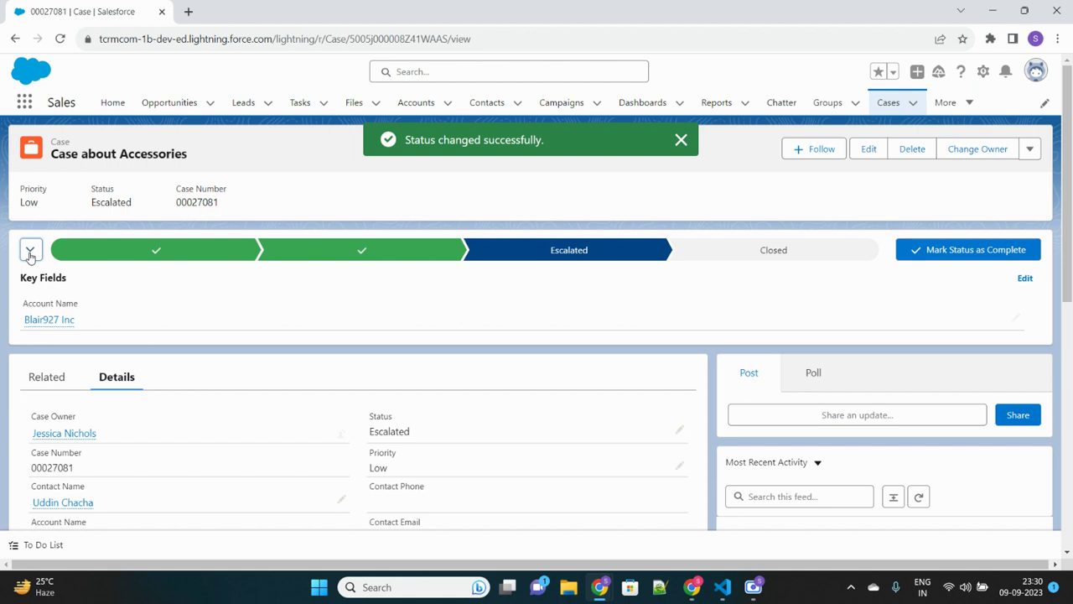
left_click_drag(82, 307, 23, 303)
left_click(23, 304)
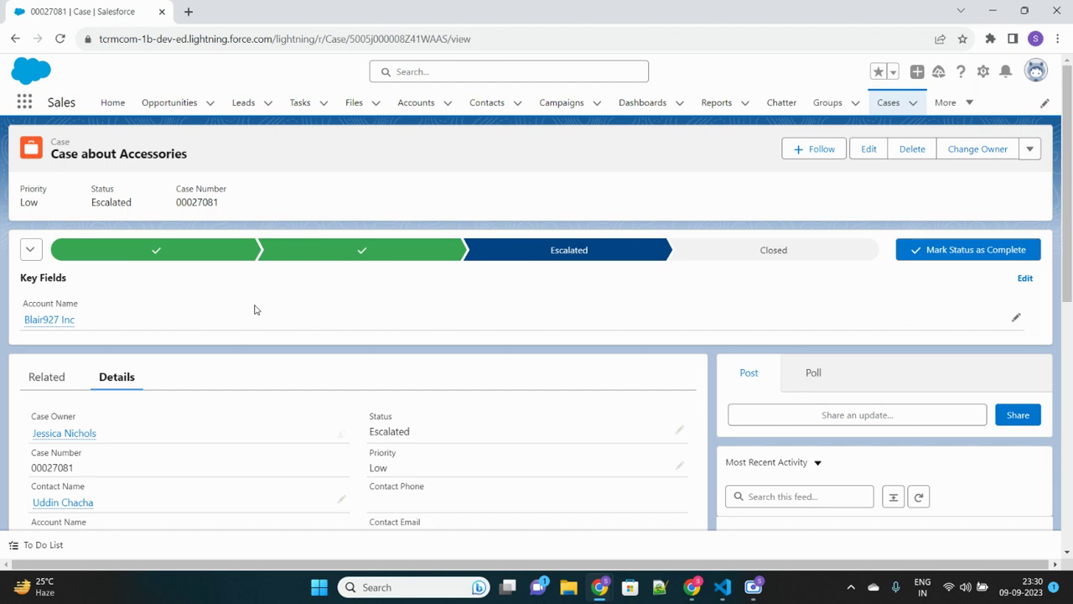
left_click(32, 255)
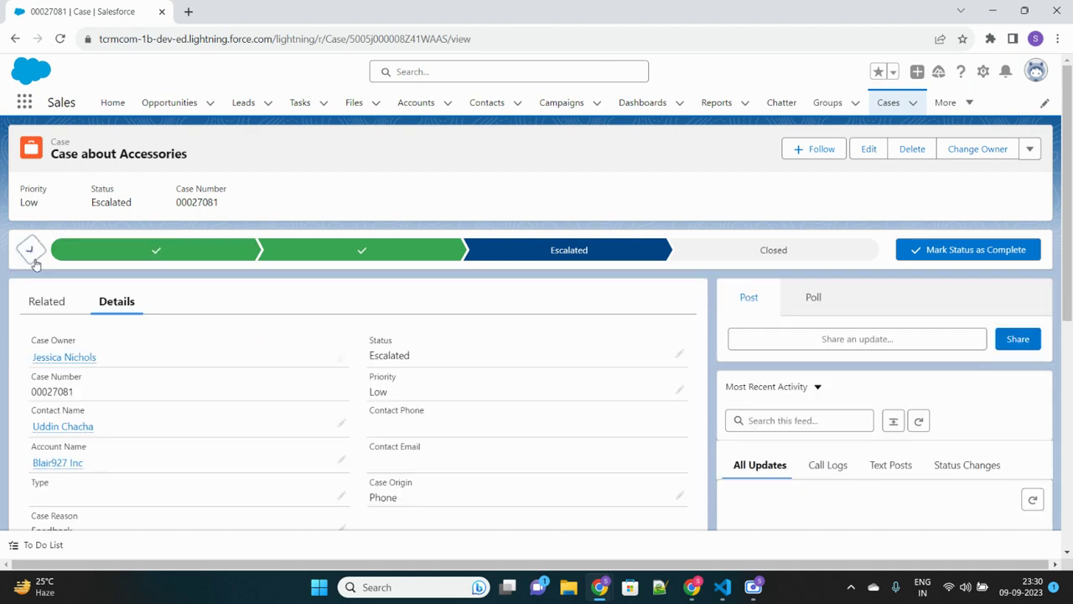
Set the Accessories case to Closed, then switch to the other org's case window.
left_click(966, 254)
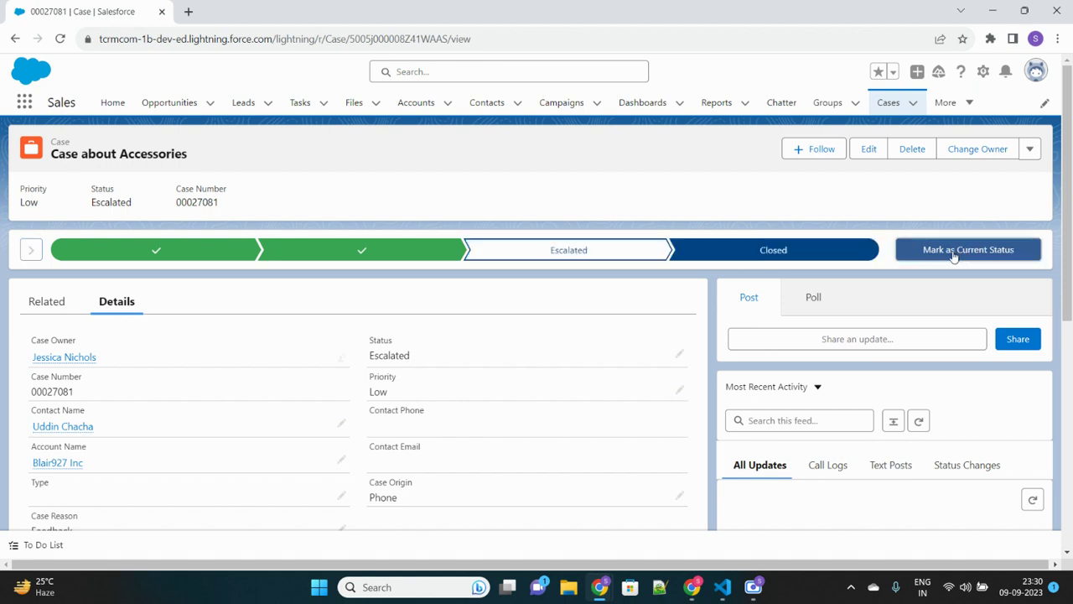
left_click(954, 254)
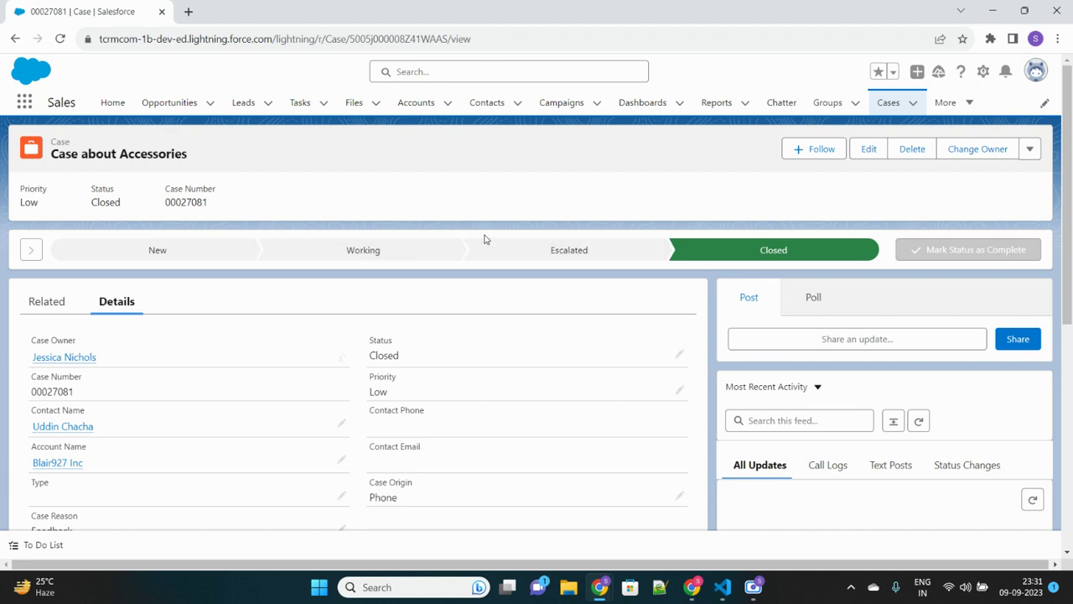
left_click(692, 589)
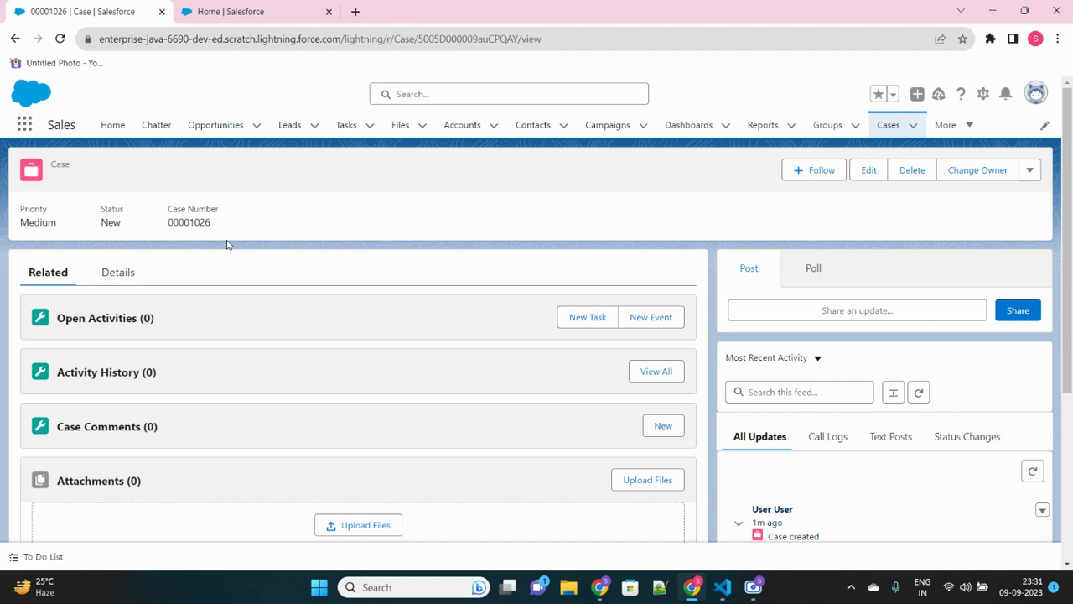
In Setup, search Quick Find for 'path s' and open Path Settings.
left_click(235, 16)
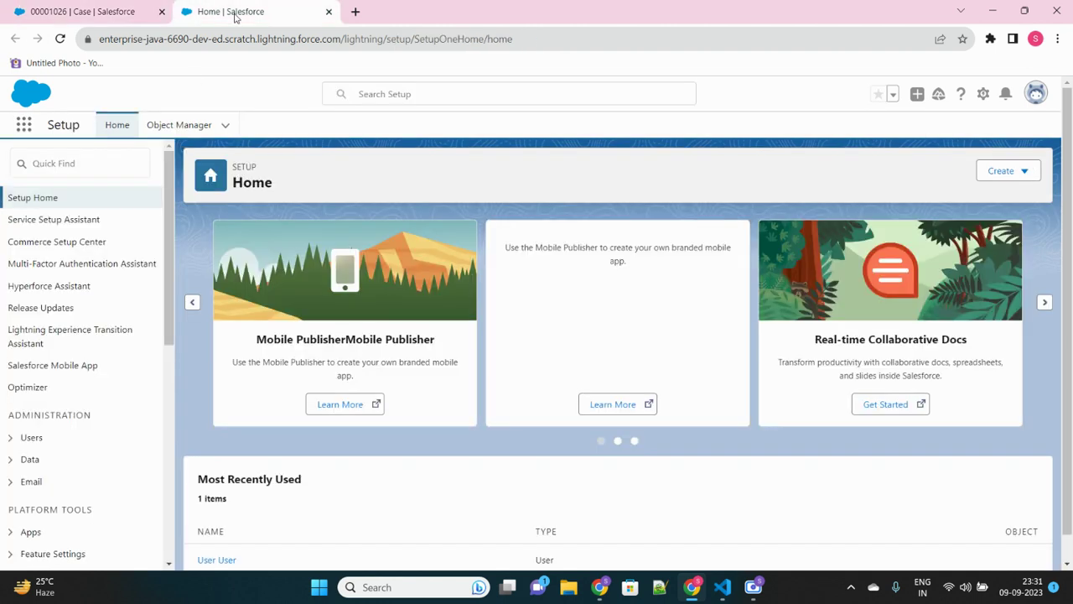
left_click(97, 162)
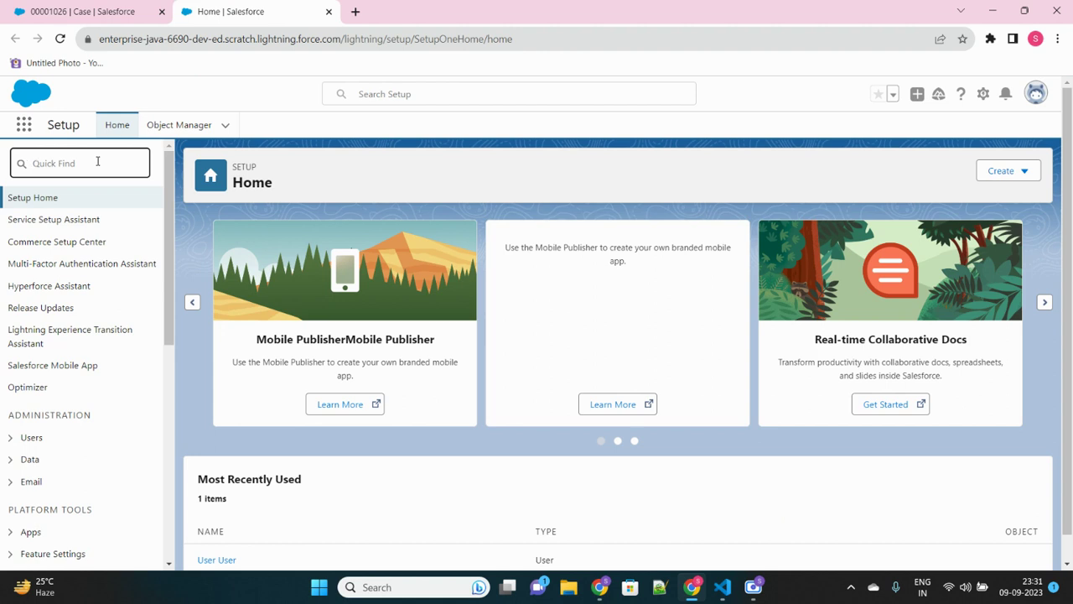
type("path s")
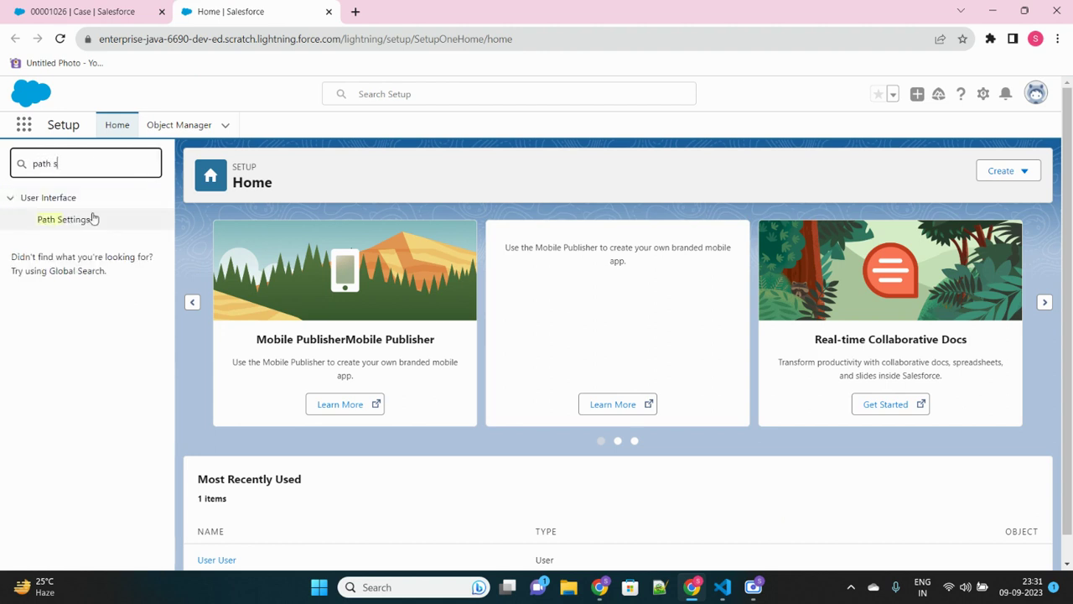
left_click(63, 225)
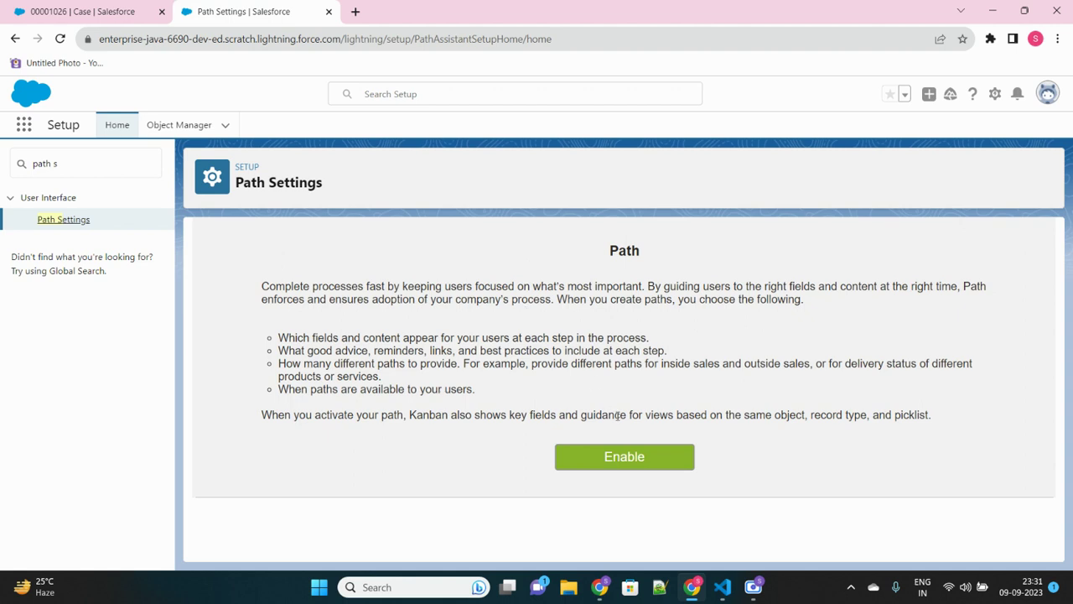
Enable Path and name the new path 'Case Path'.
left_click(634, 467)
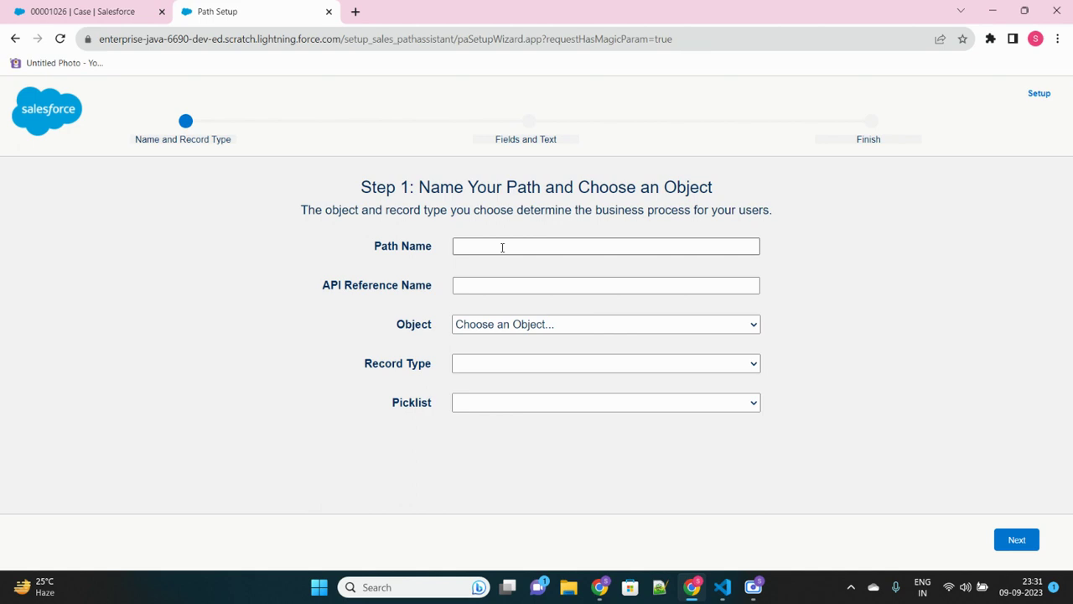
left_click(503, 247)
type("Case")
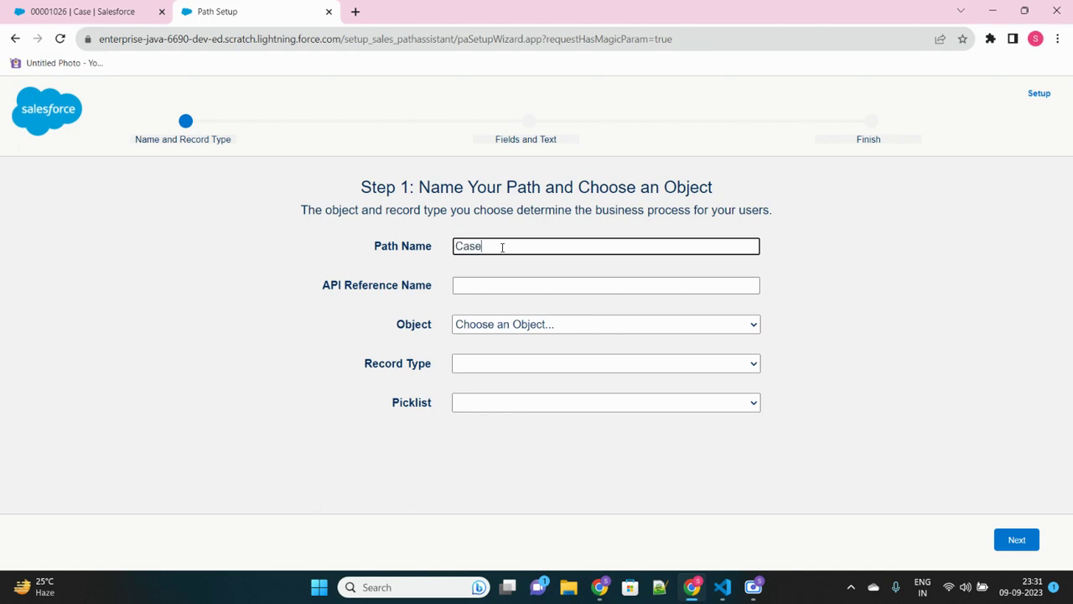
type(" Path")
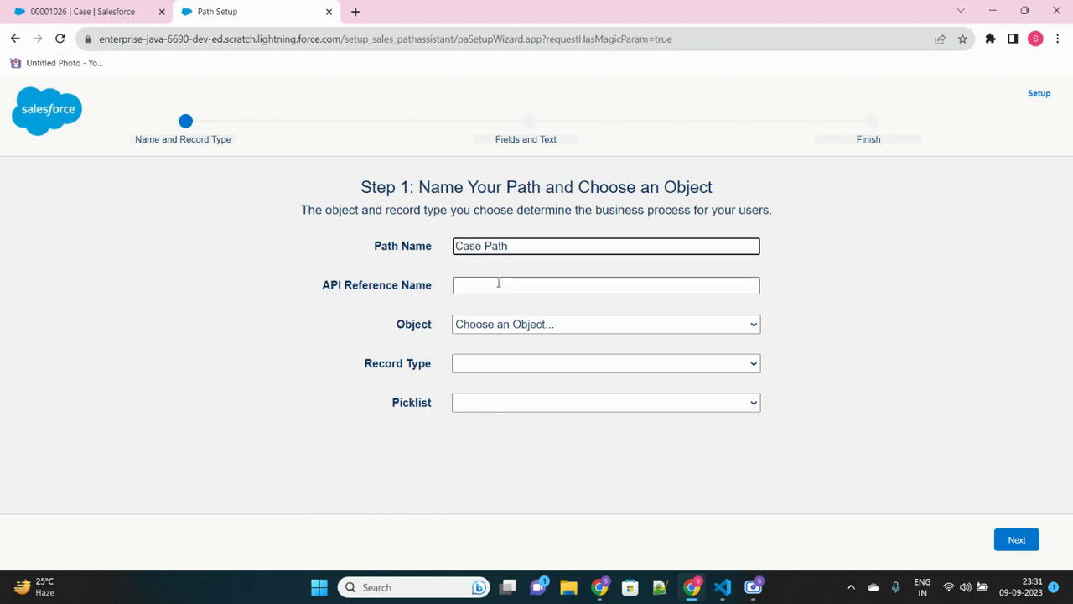
left_click(498, 282)
Choose Case as the path's object with the --Master-- record type.
left_click(512, 329)
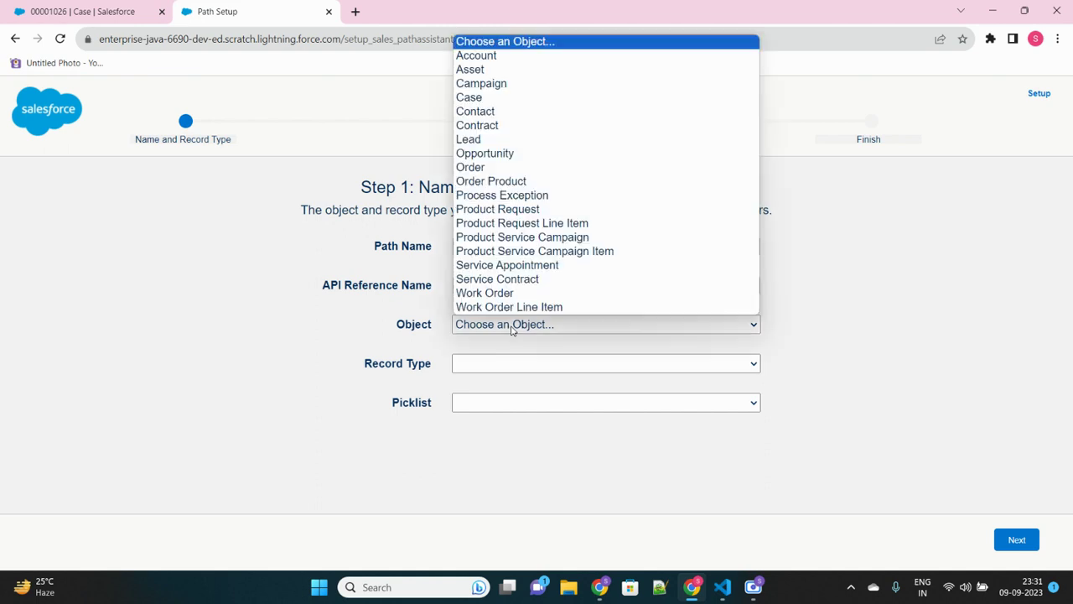
left_click(475, 99)
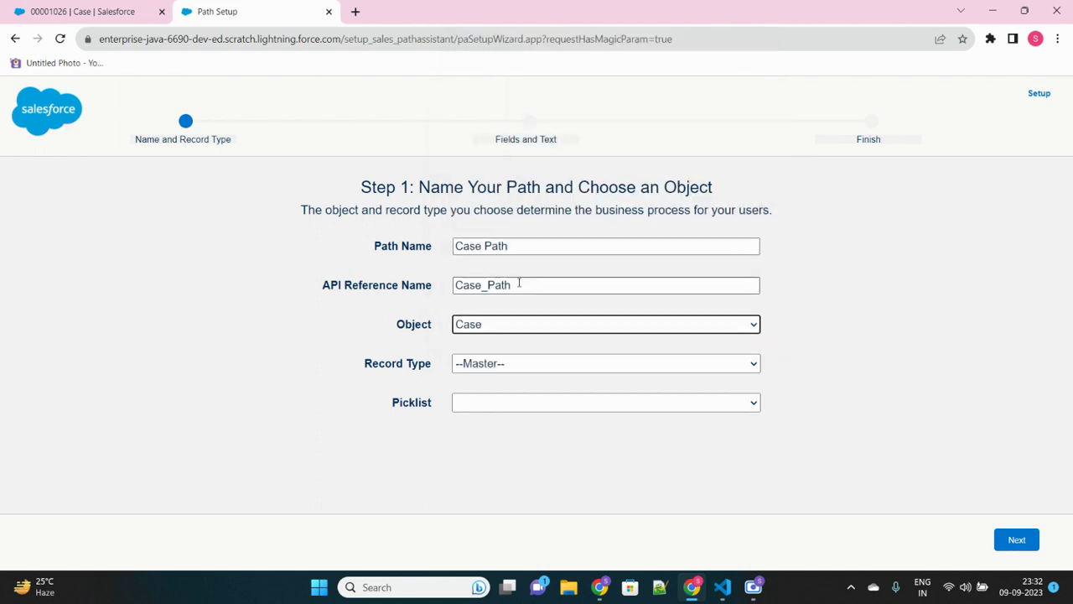
left_click(514, 362)
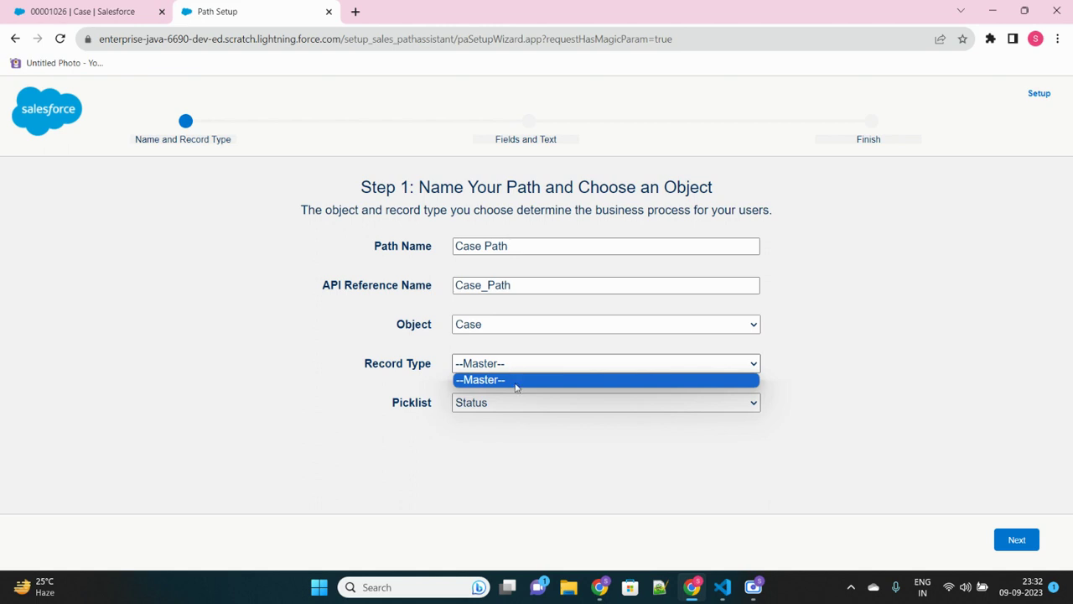
left_click(526, 431)
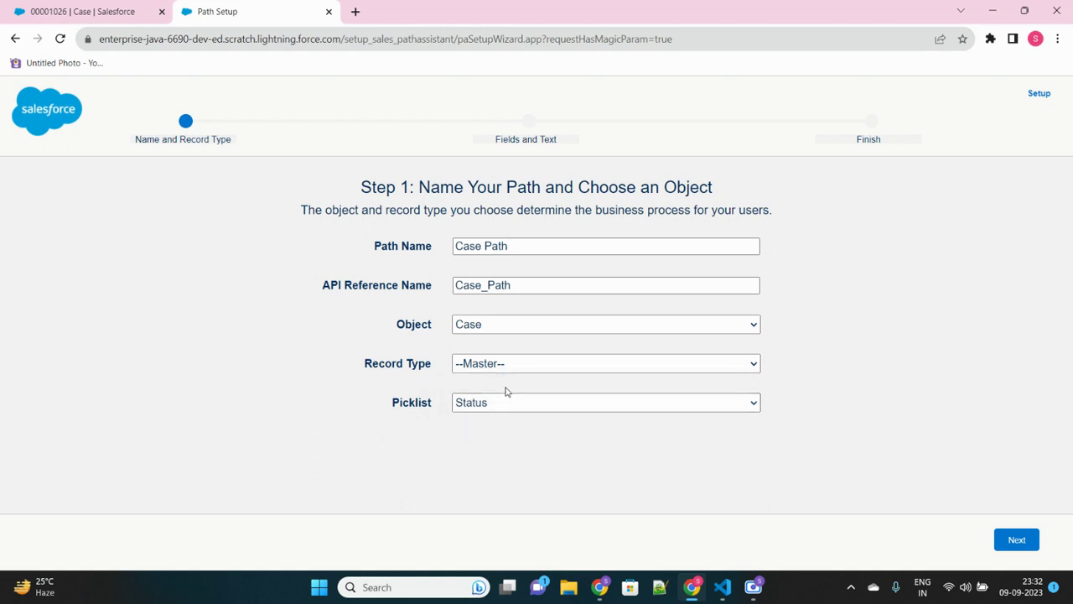
Select Status as the path's picklist field.
left_click(497, 405)
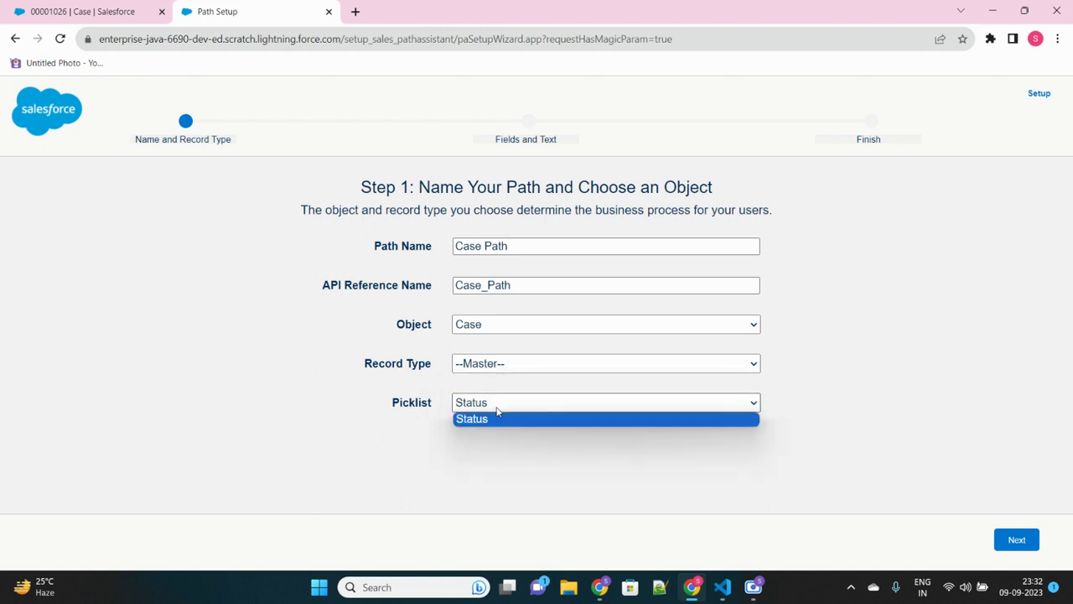
left_click(432, 425)
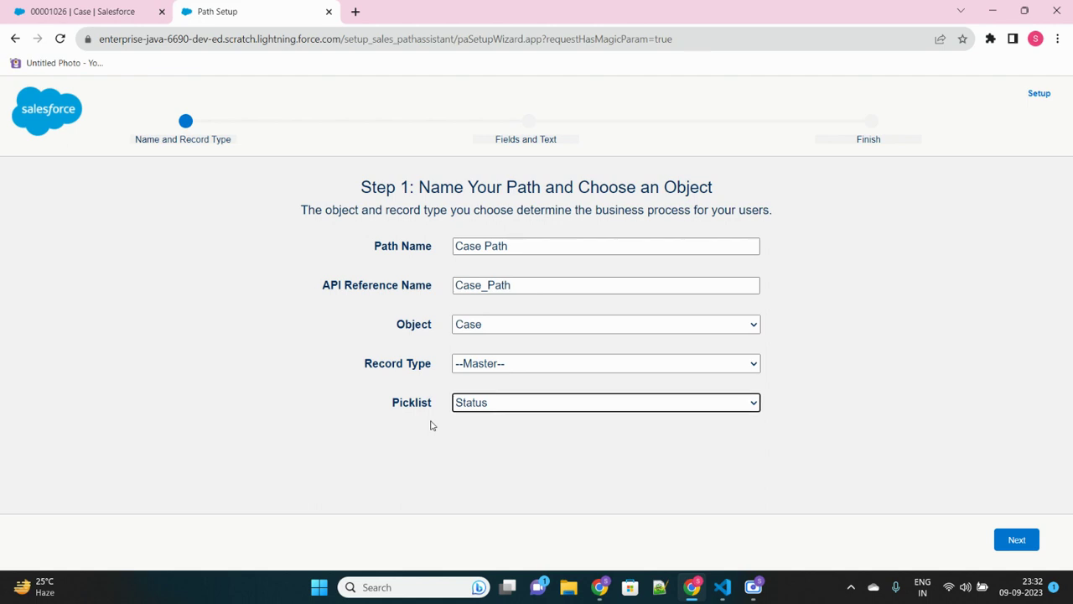
left_click(512, 407)
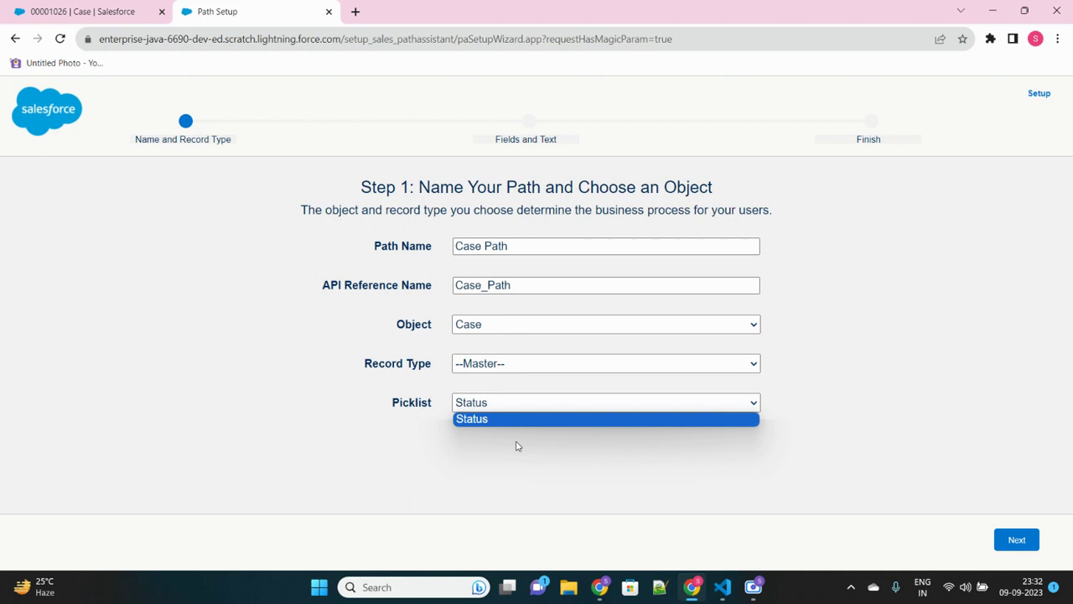
left_click(553, 462)
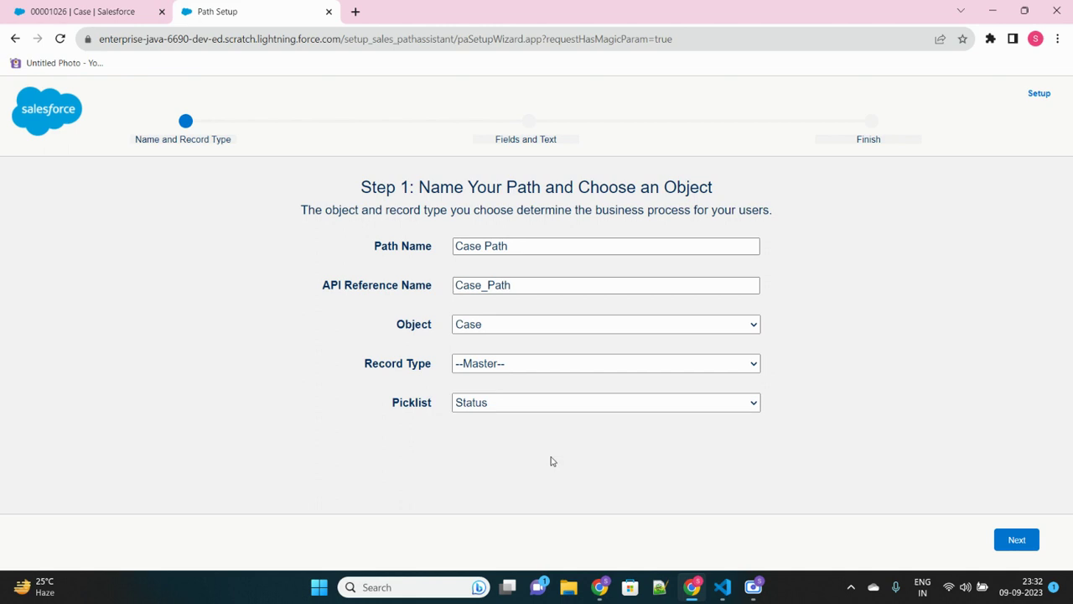
left_click(635, 405)
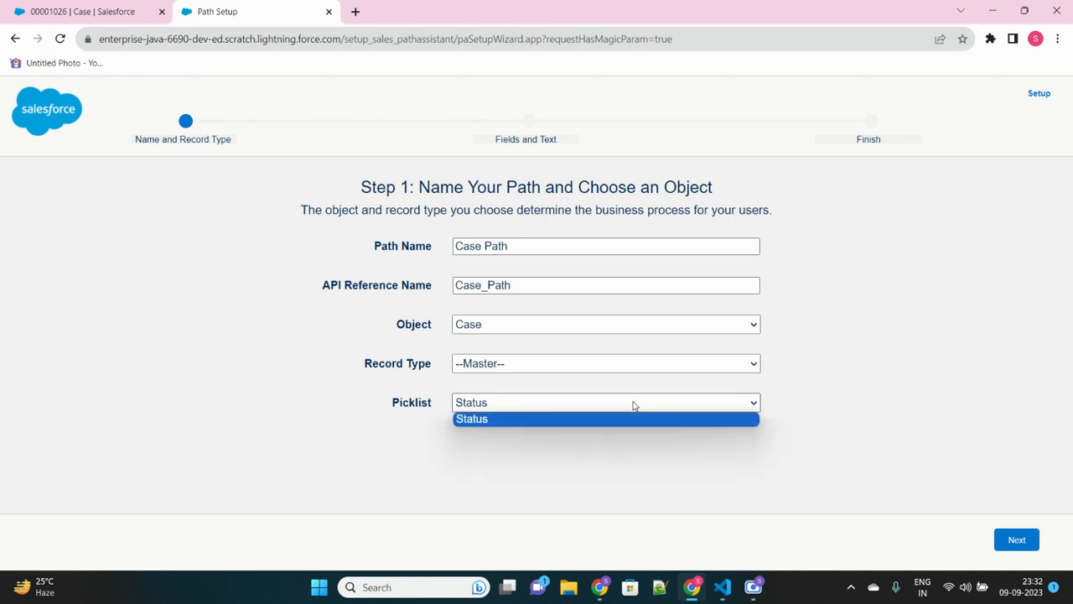
left_click(634, 405)
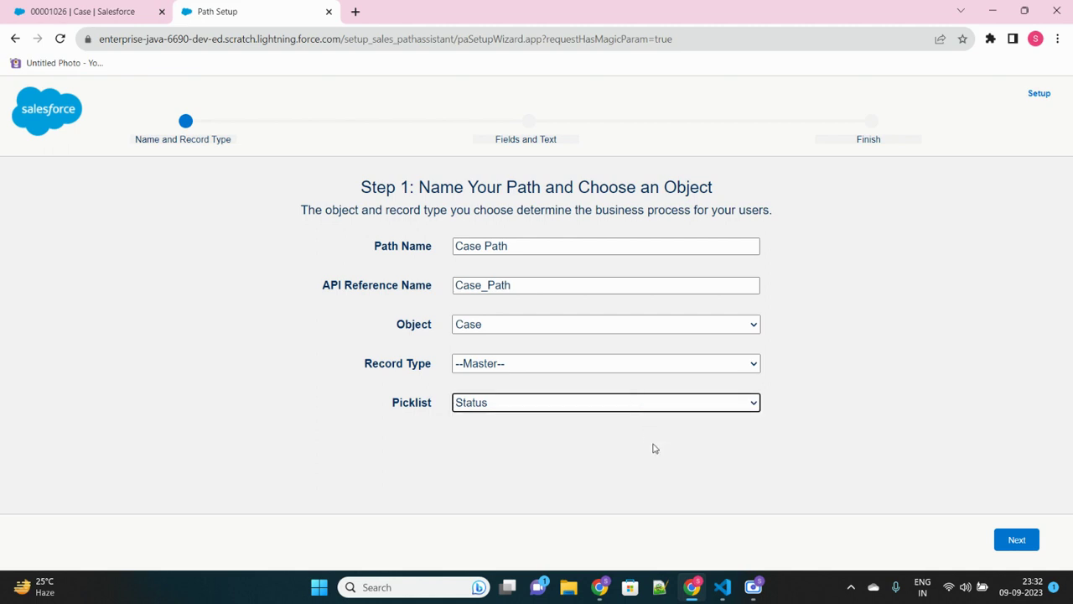
Advance to Step 2 and preview the Working and New stage settings.
left_click(1000, 544)
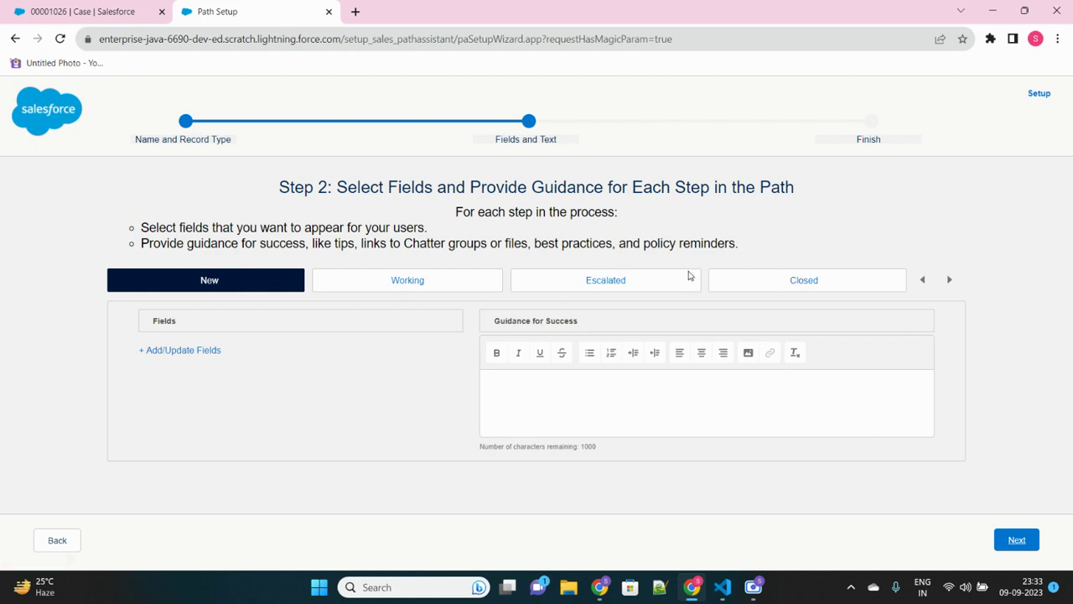
left_click(950, 280)
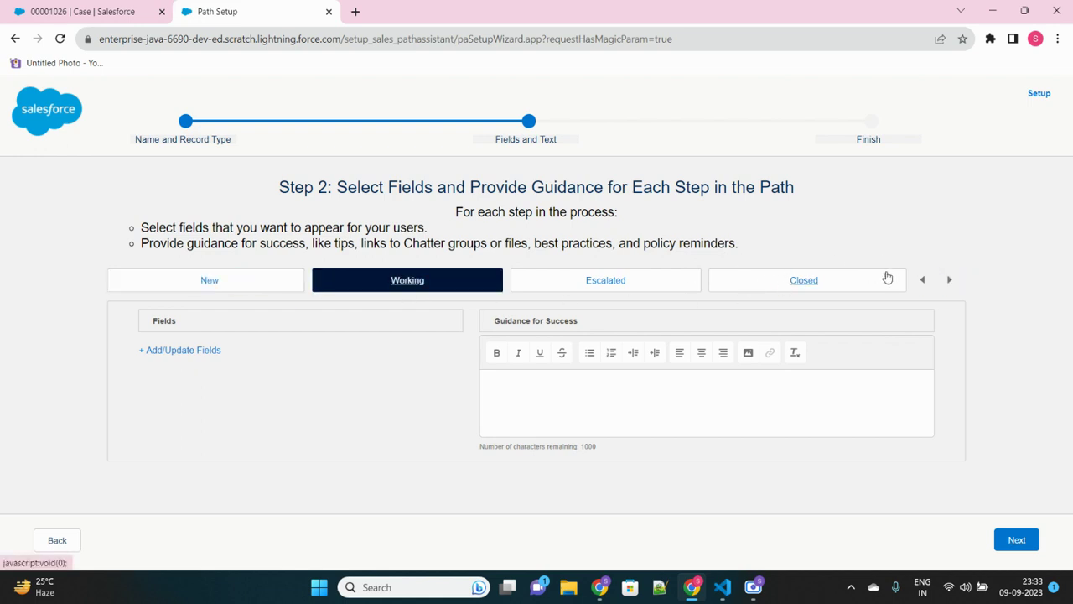
left_click(922, 279)
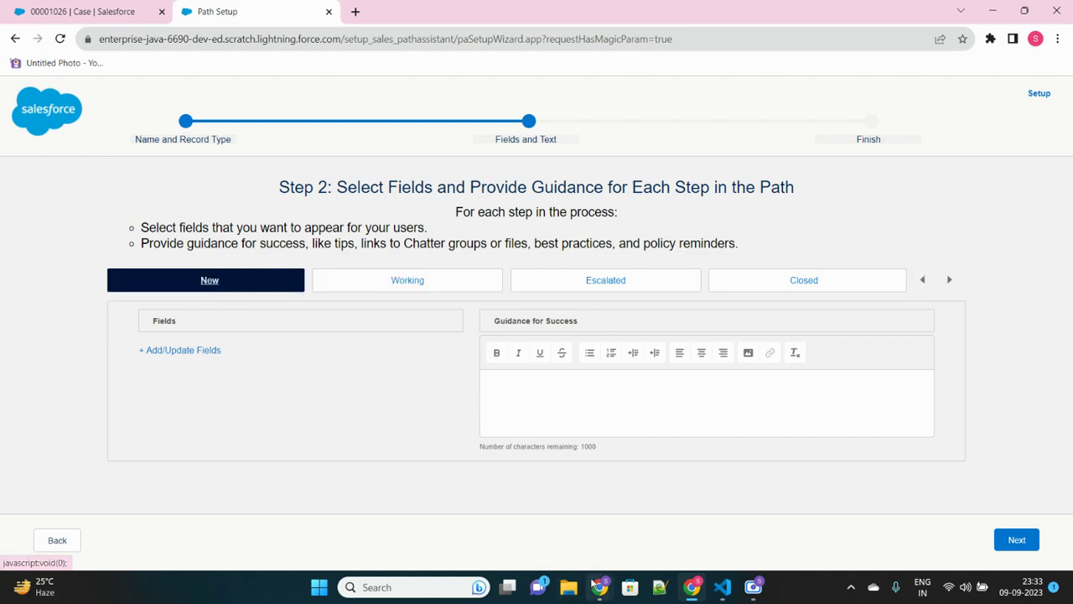
Check the New stage on the existing case record's path, then return to Path Setup.
mouse_move(599, 587)
left_click(529, 532)
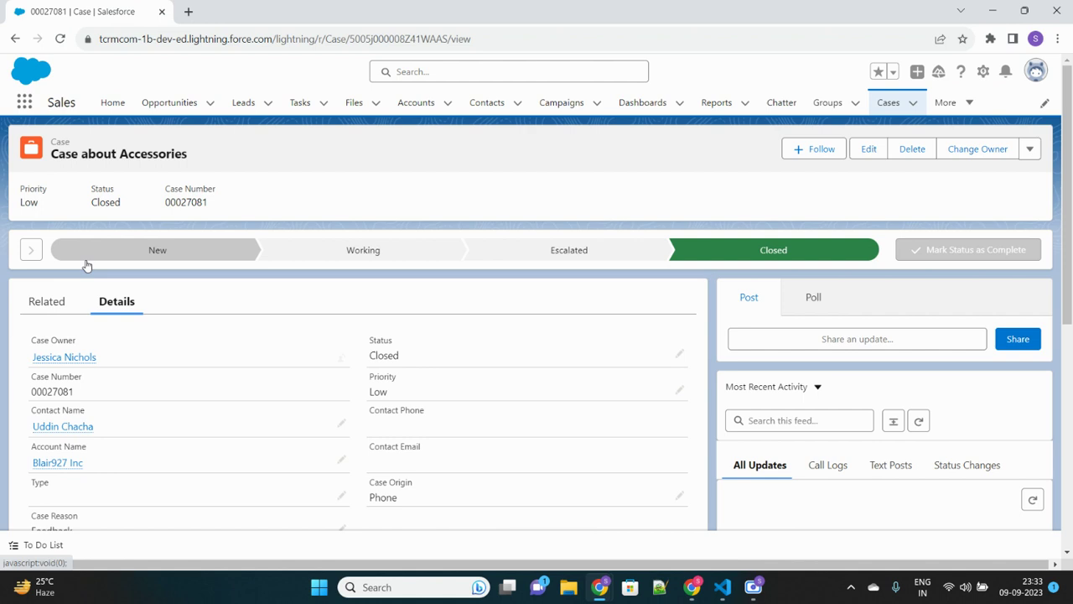
left_click(180, 255)
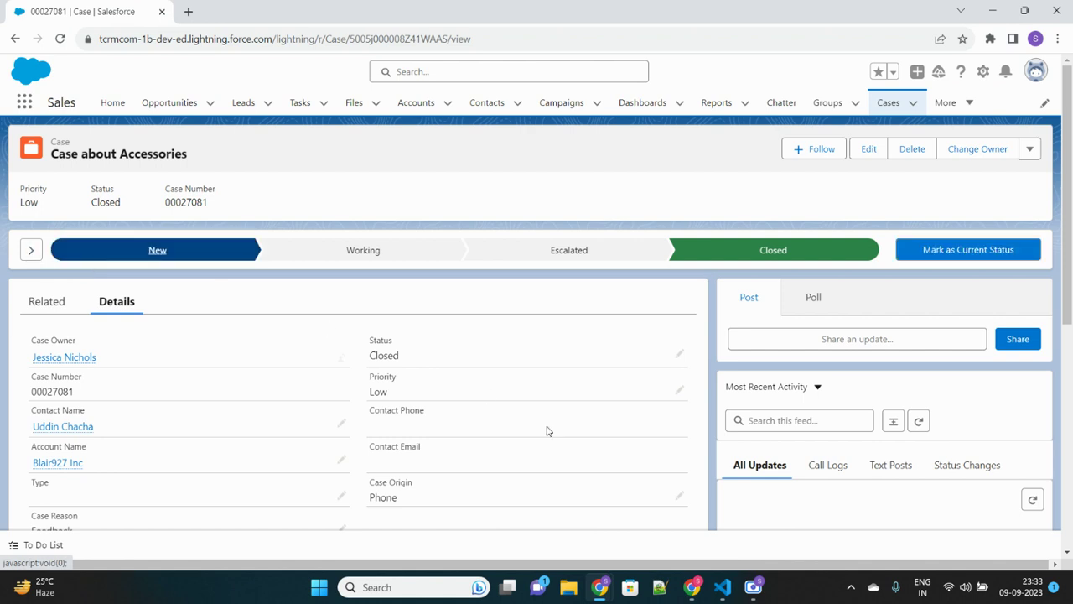
left_click(692, 587)
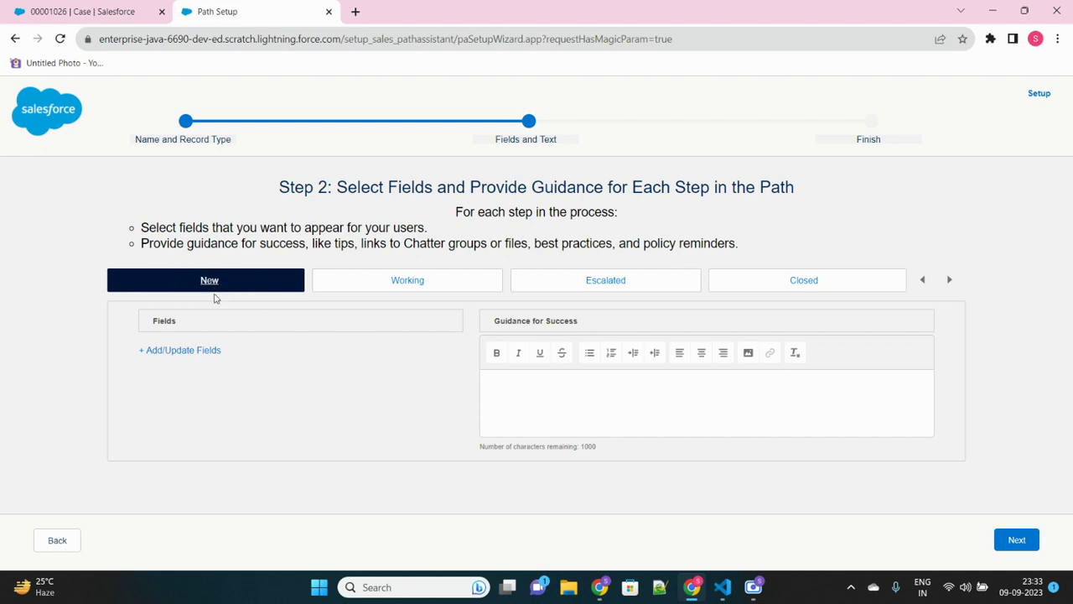
Give the New stage key fields Account Name, Case Number and Case Owner.
left_click(172, 355)
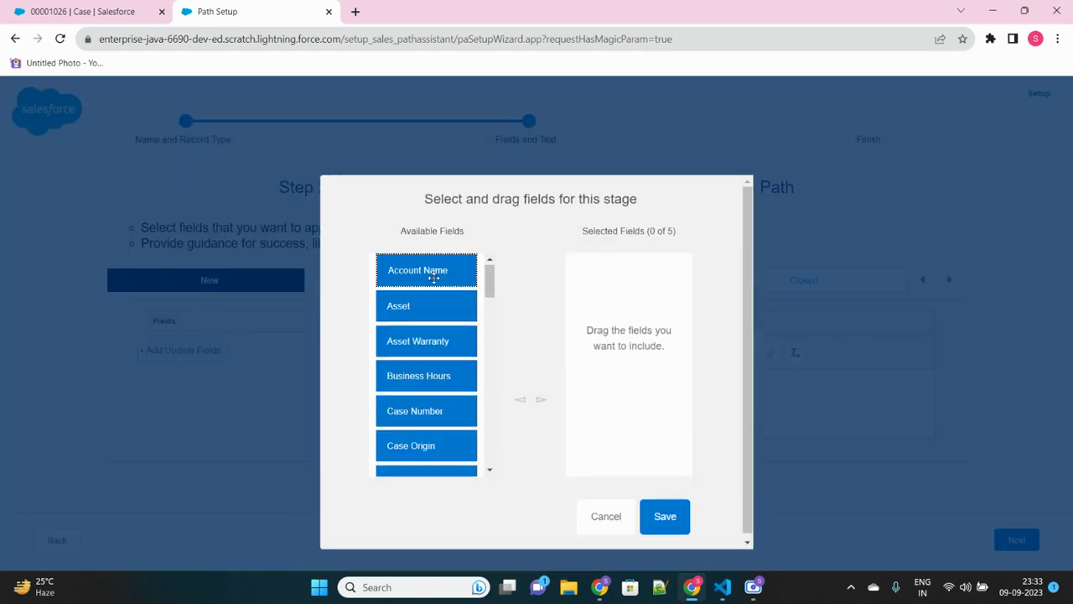
left_click_drag(424, 273, 619, 277)
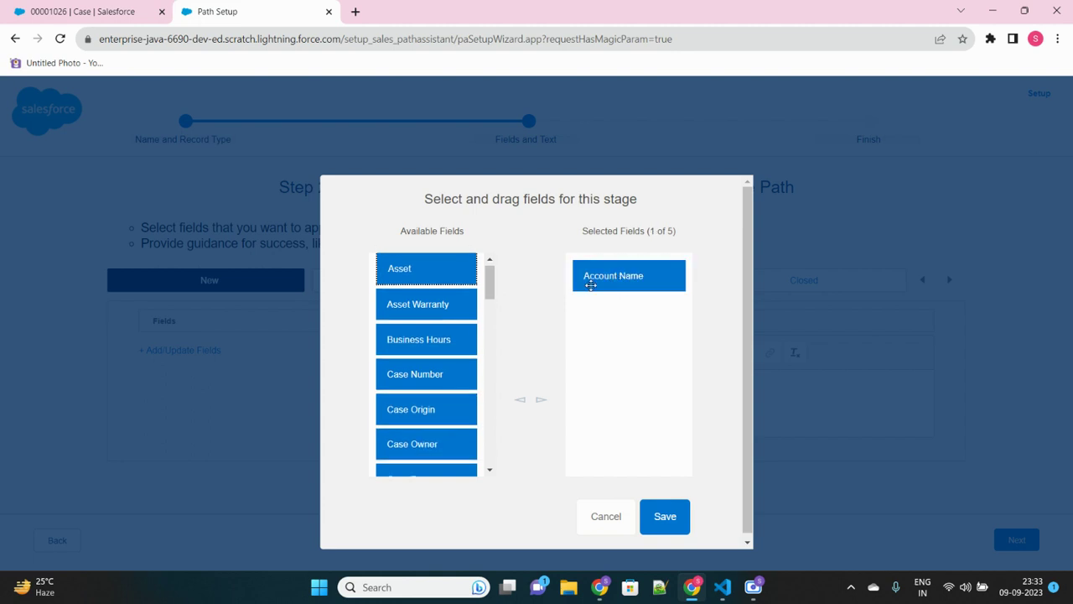
left_click_drag(415, 377, 632, 333)
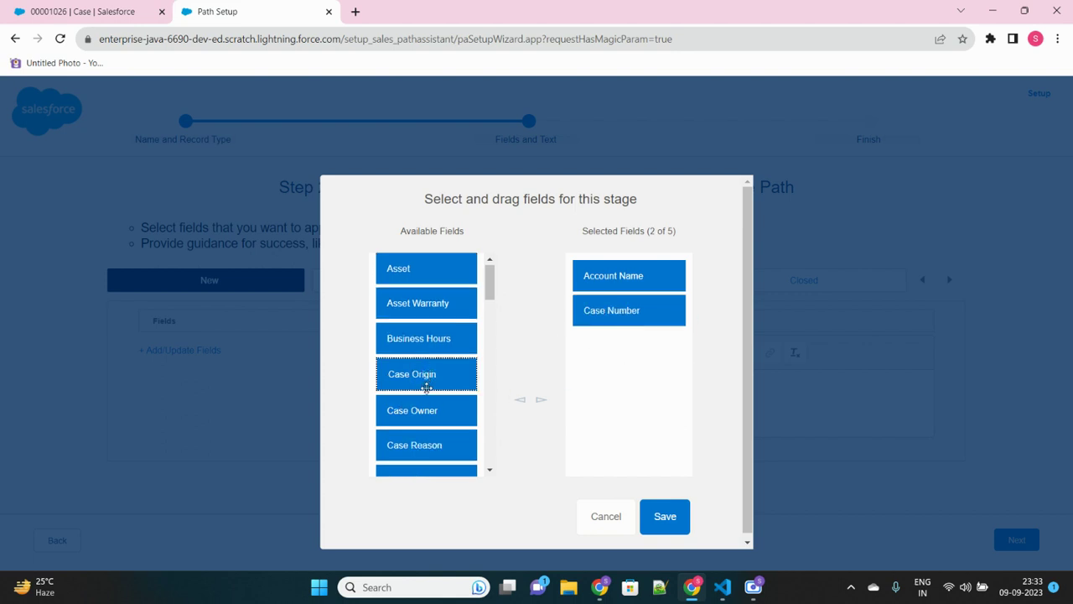
left_click_drag(414, 416, 625, 377)
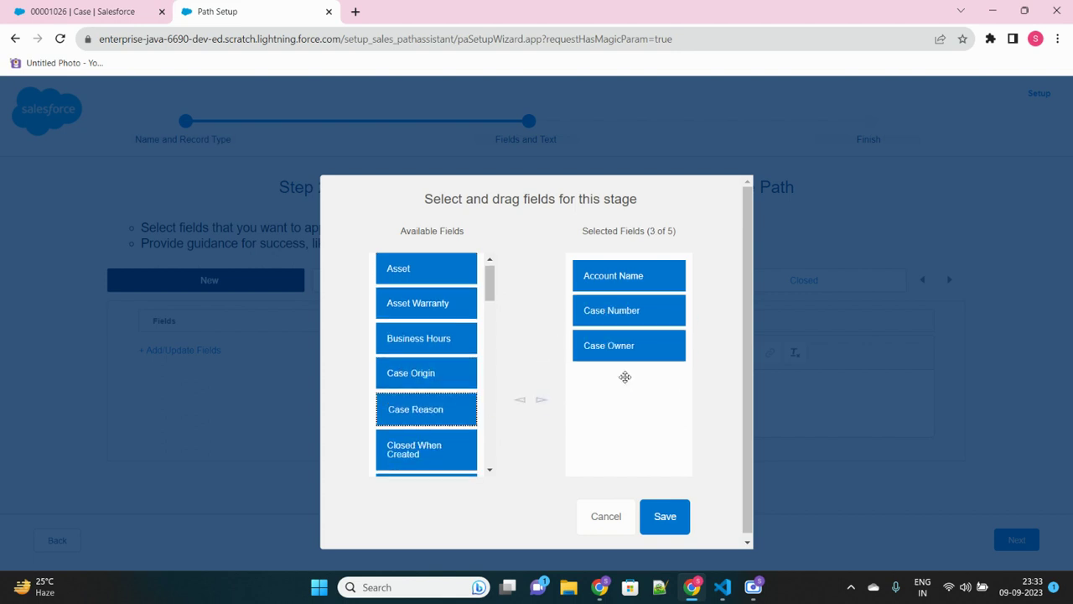
left_click(669, 517)
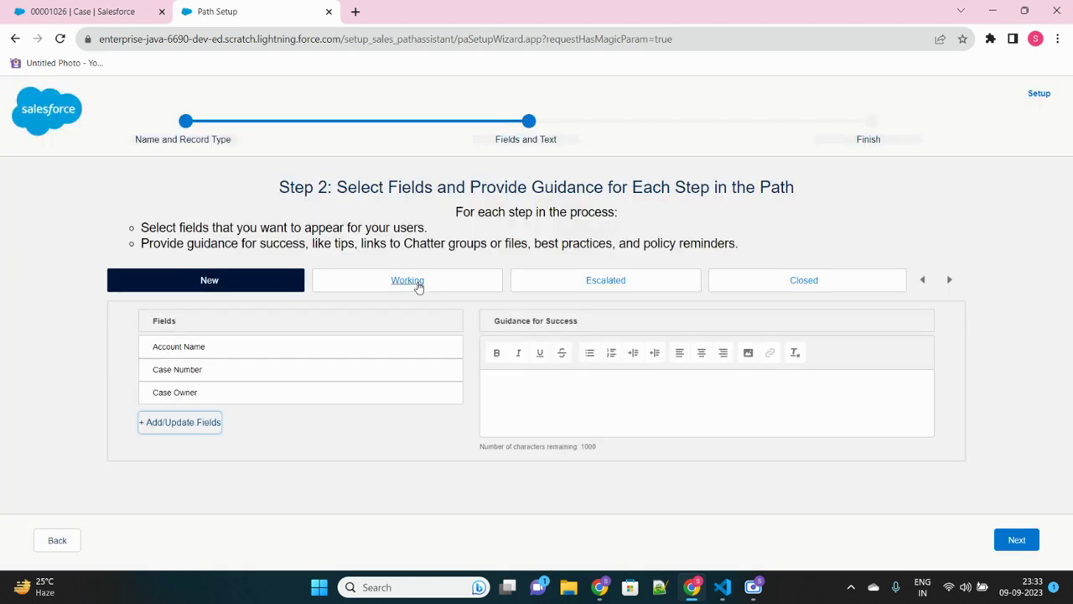
Add Case Number as the Working stage's key field.
left_click(411, 286)
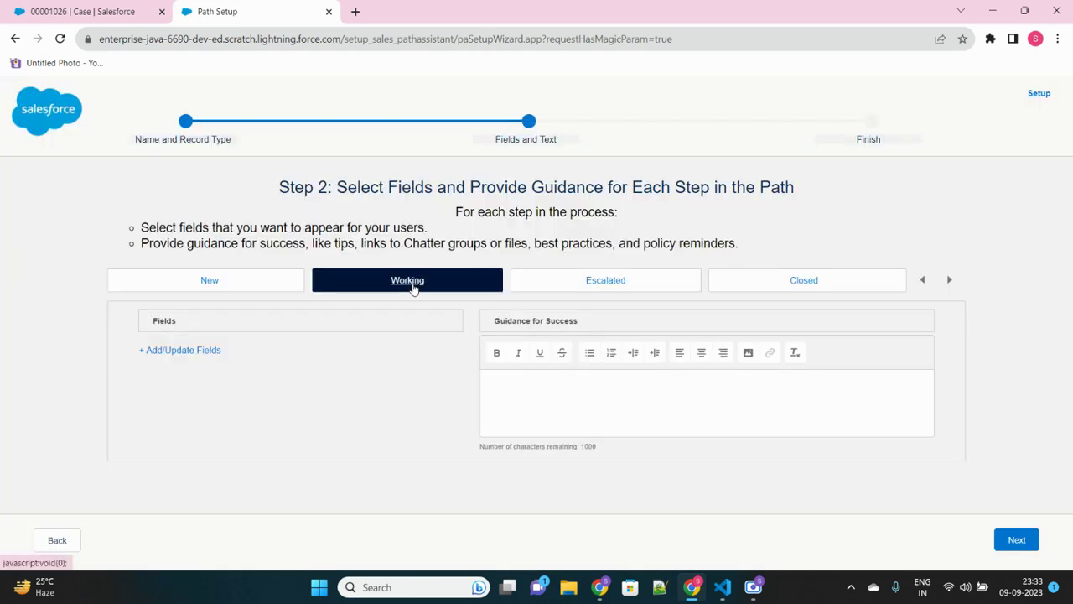
left_click(186, 350)
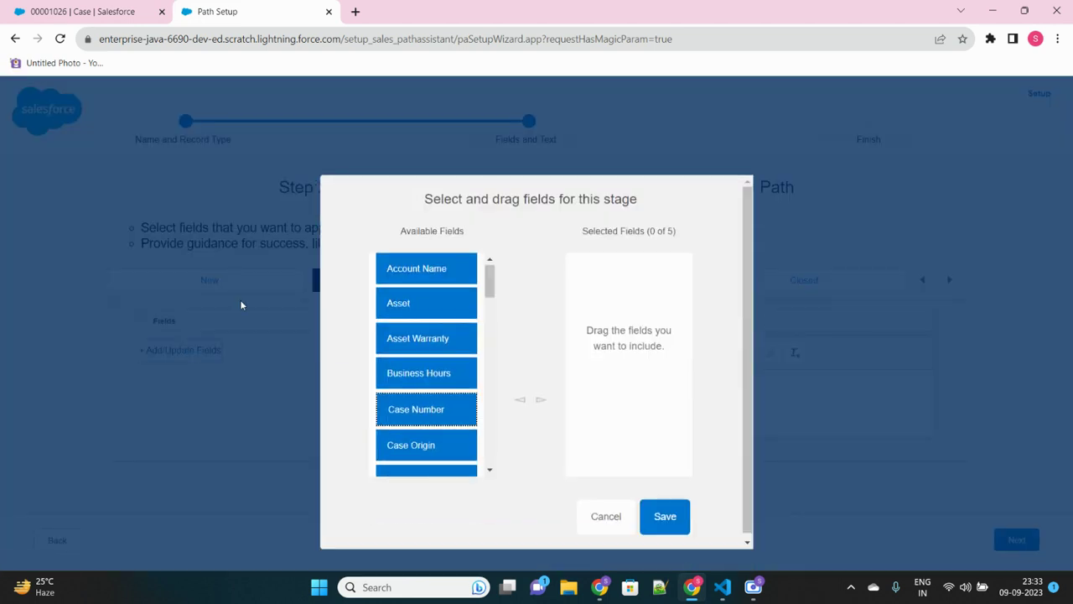
left_click(419, 299)
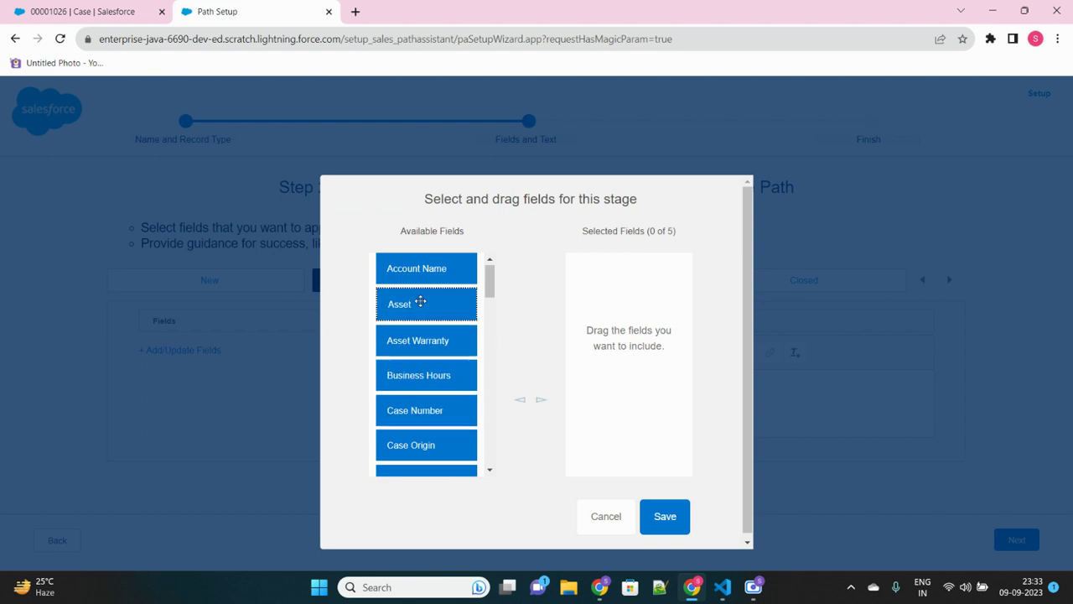
left_click(429, 413)
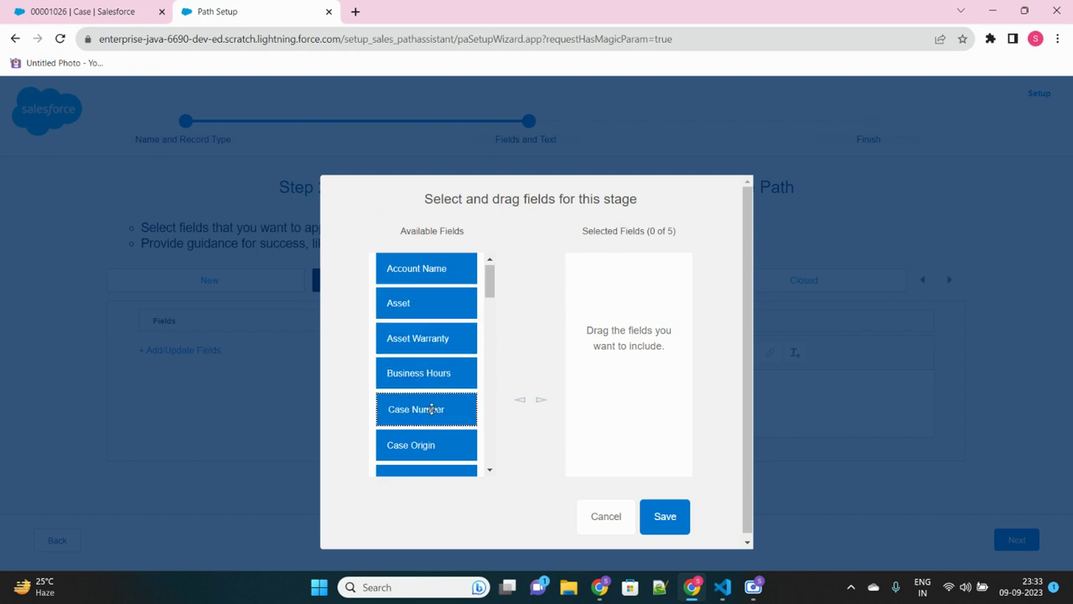
left_click_drag(432, 409, 612, 348)
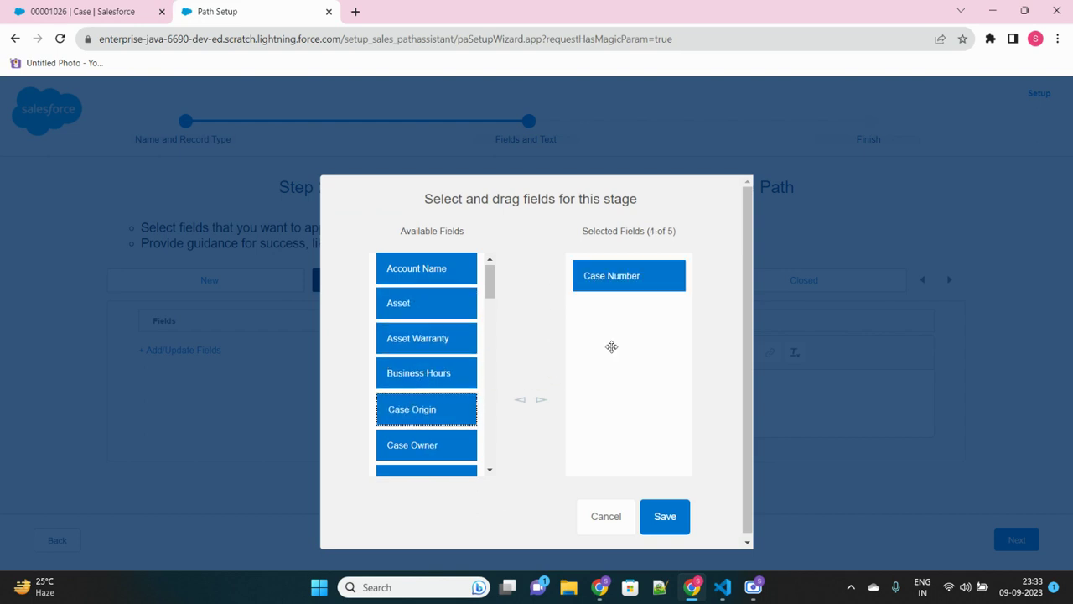
left_click(666, 516)
Add Case Number as the Closed stage's key field and continue to Step 3.
left_click(618, 284)
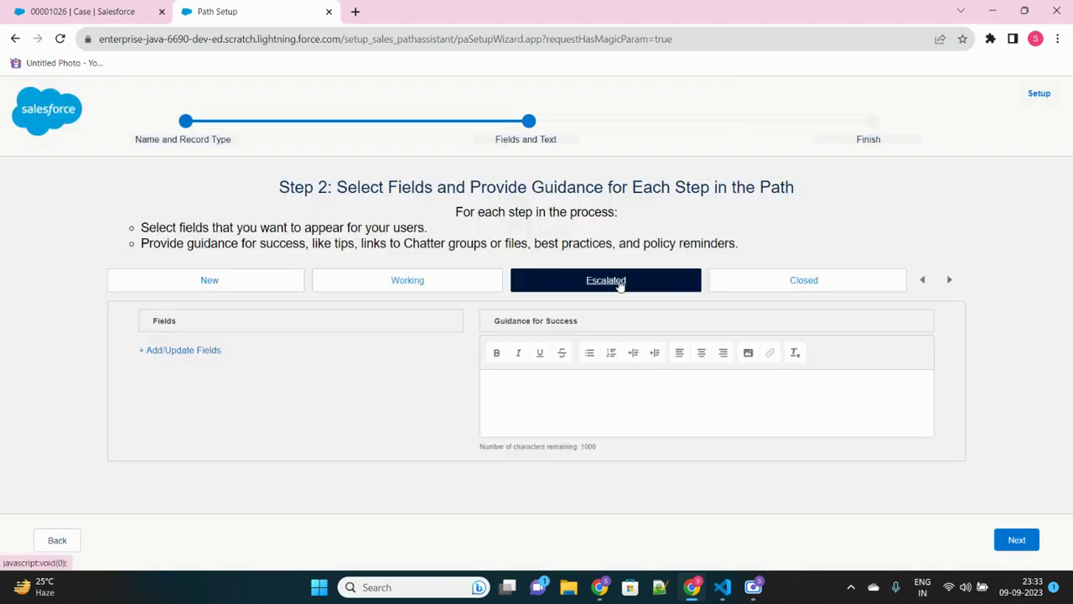
left_click(787, 283)
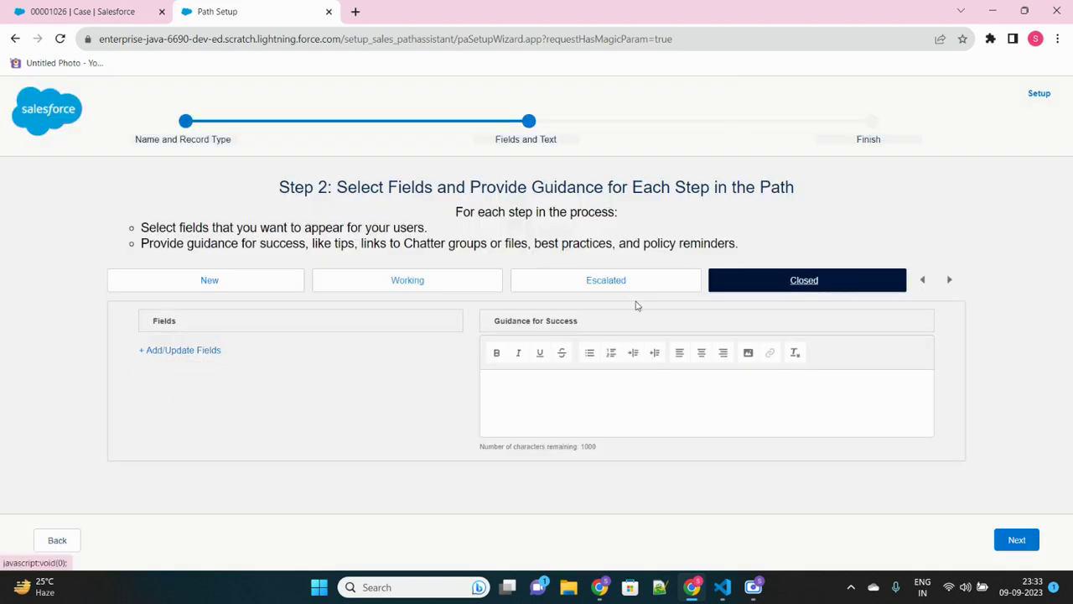
left_click(199, 353)
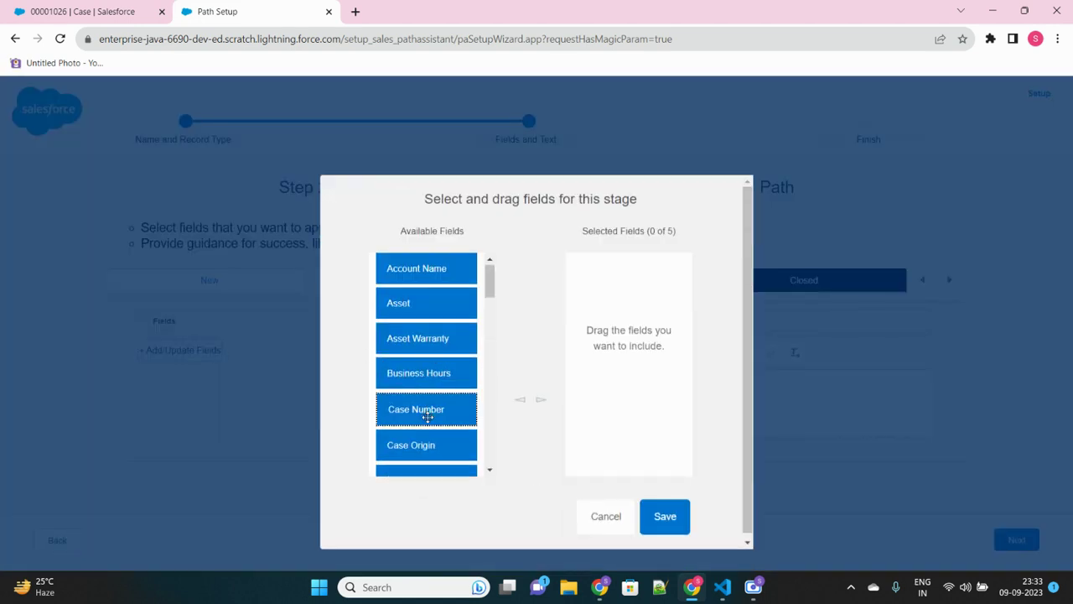
left_click_drag(411, 422, 620, 367)
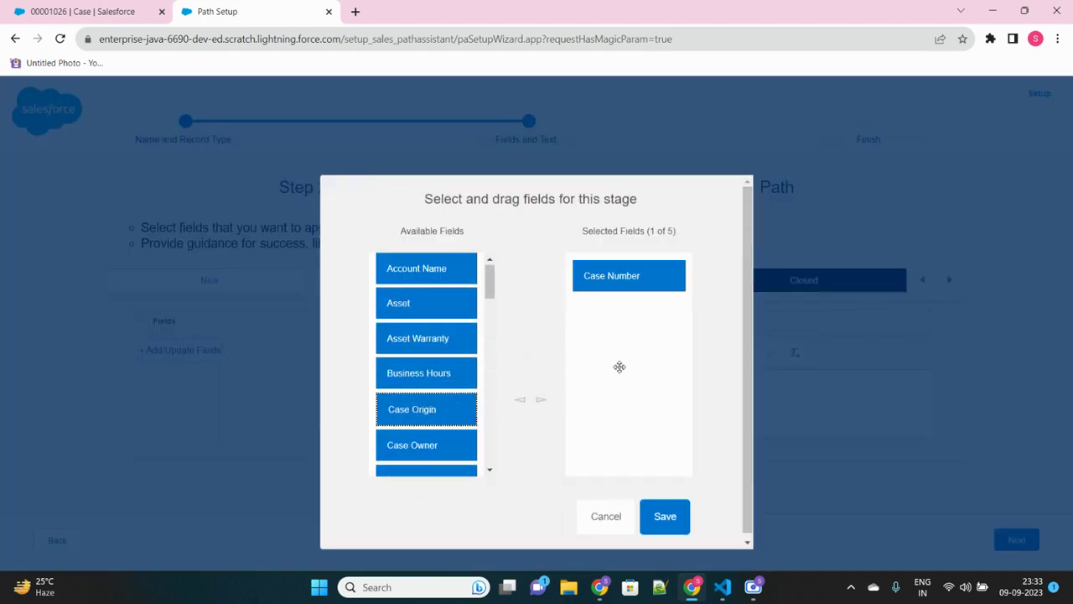
left_click(666, 515)
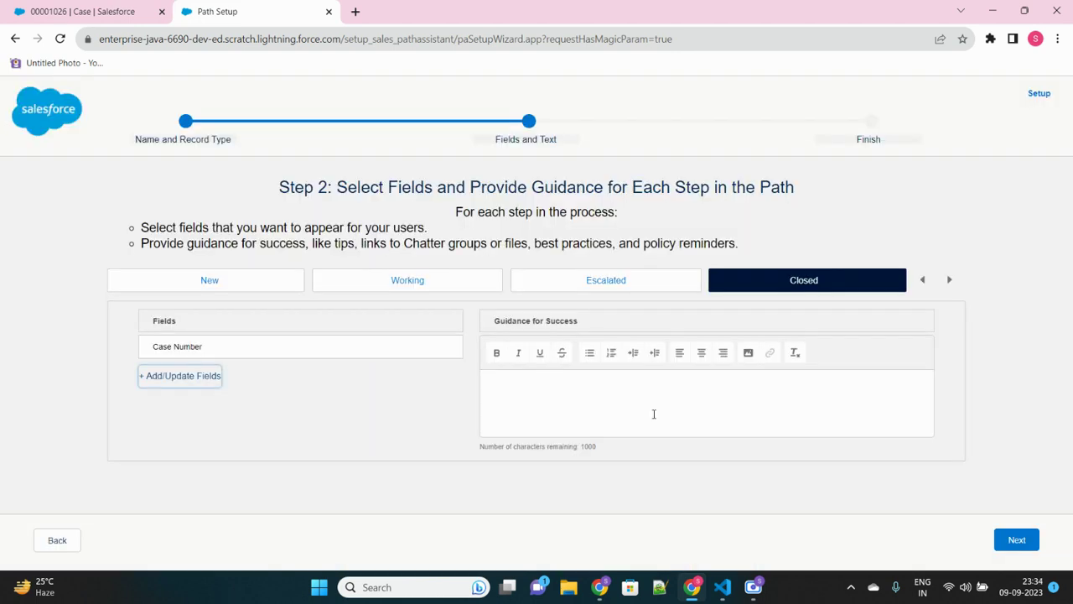
left_click(1015, 538)
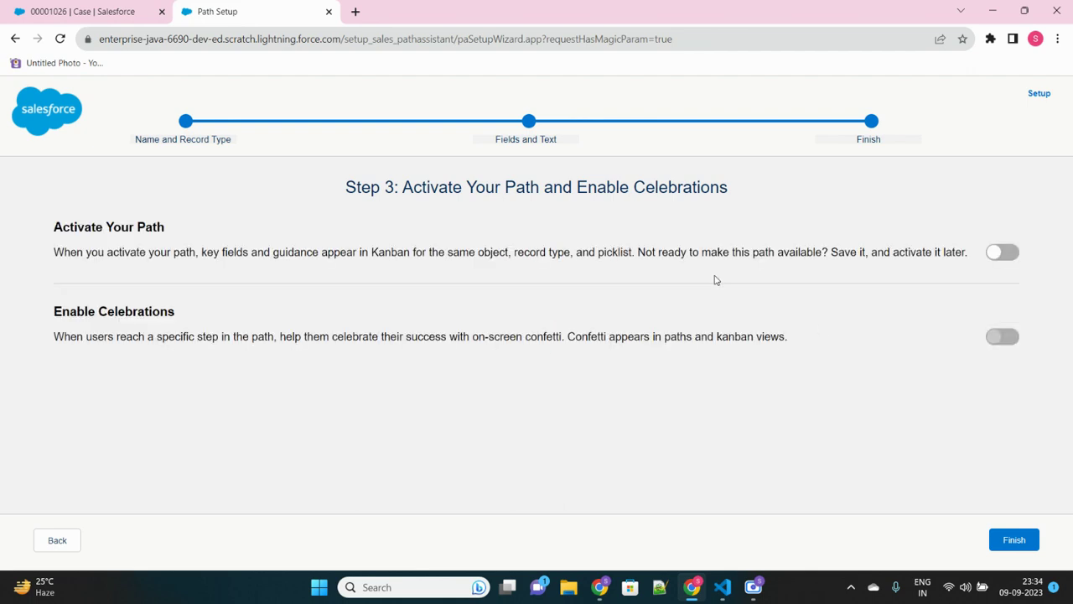
Activate Case Path and enable confetti celebrations when a case reaches Closed.
left_click(1010, 252)
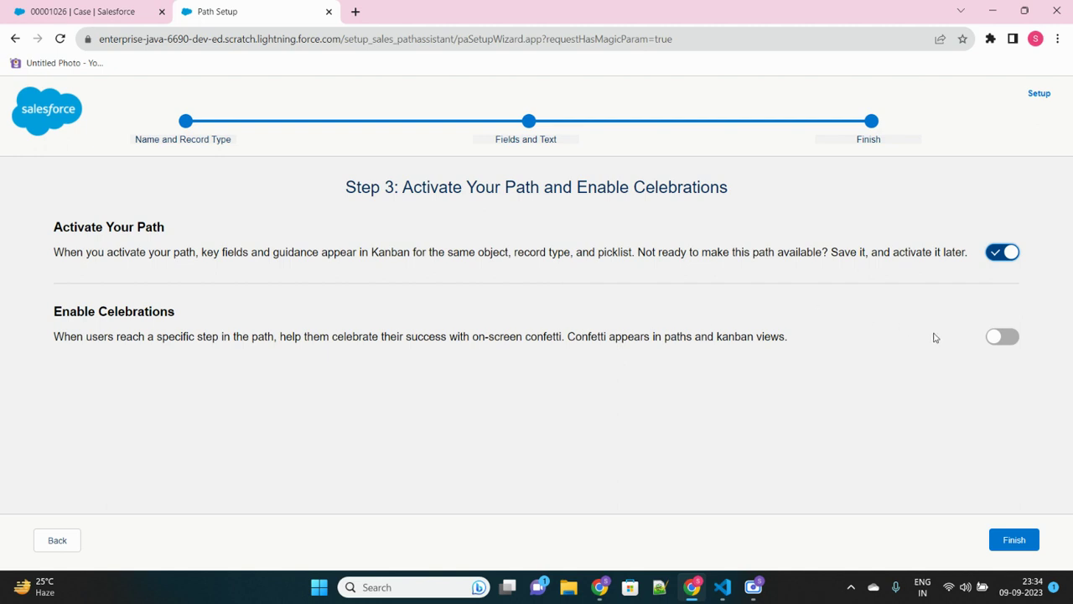
left_click(1010, 339)
scroll(777, 350, "down", 1)
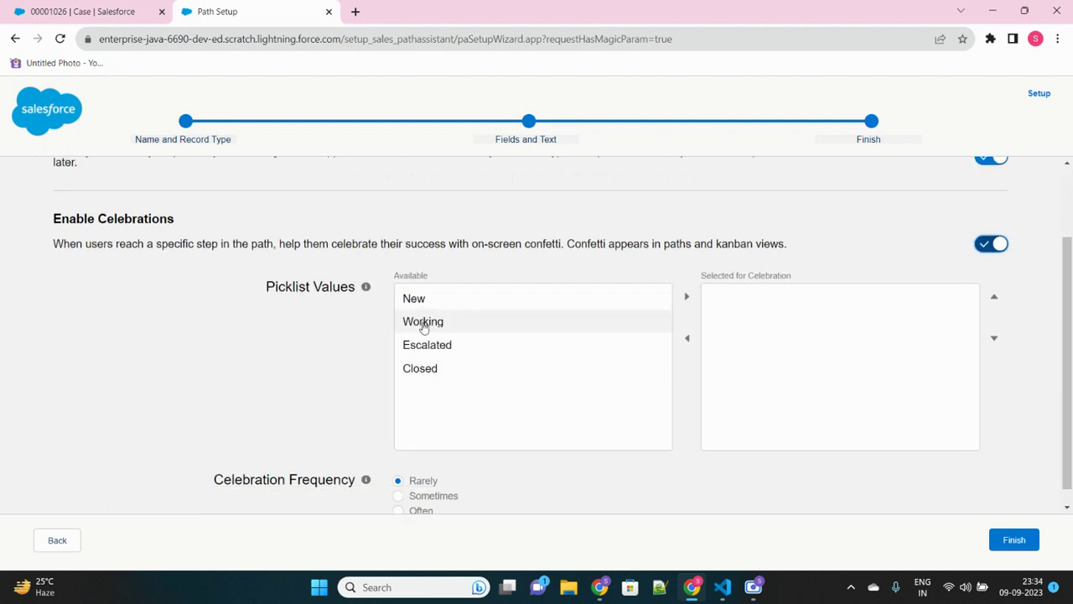
left_click(428, 374)
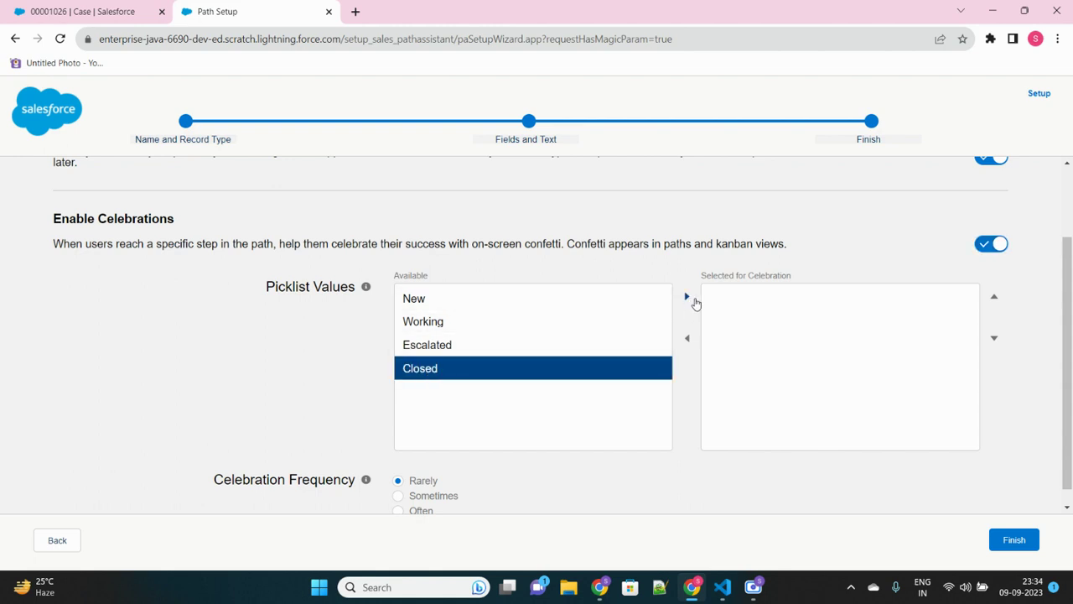
left_click(687, 300)
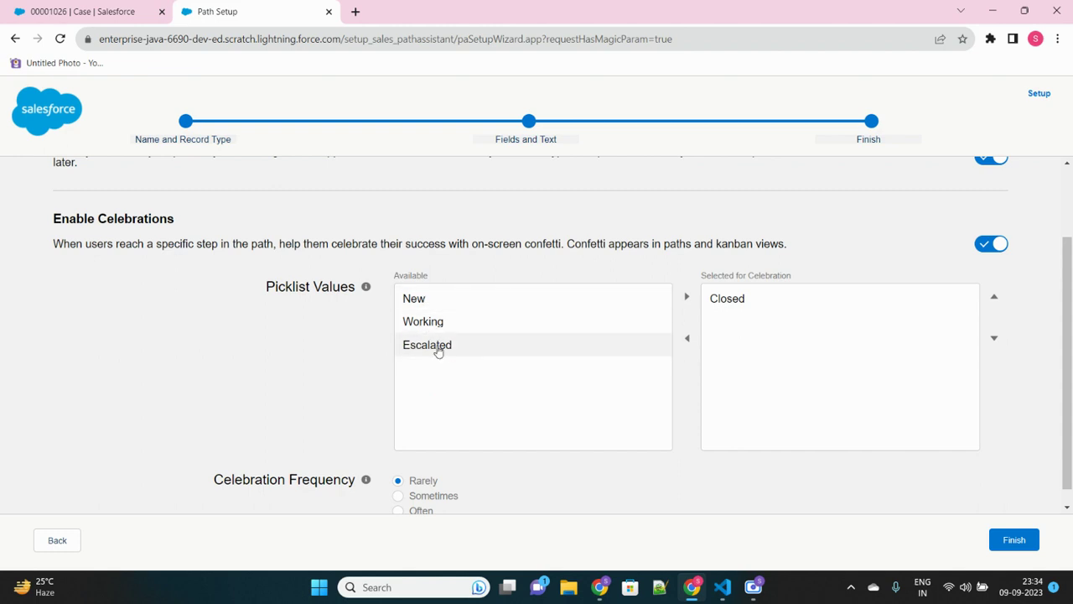
Set Celebration Frequency to Always and finish the path setup.
scroll(450, 433, "down", 1)
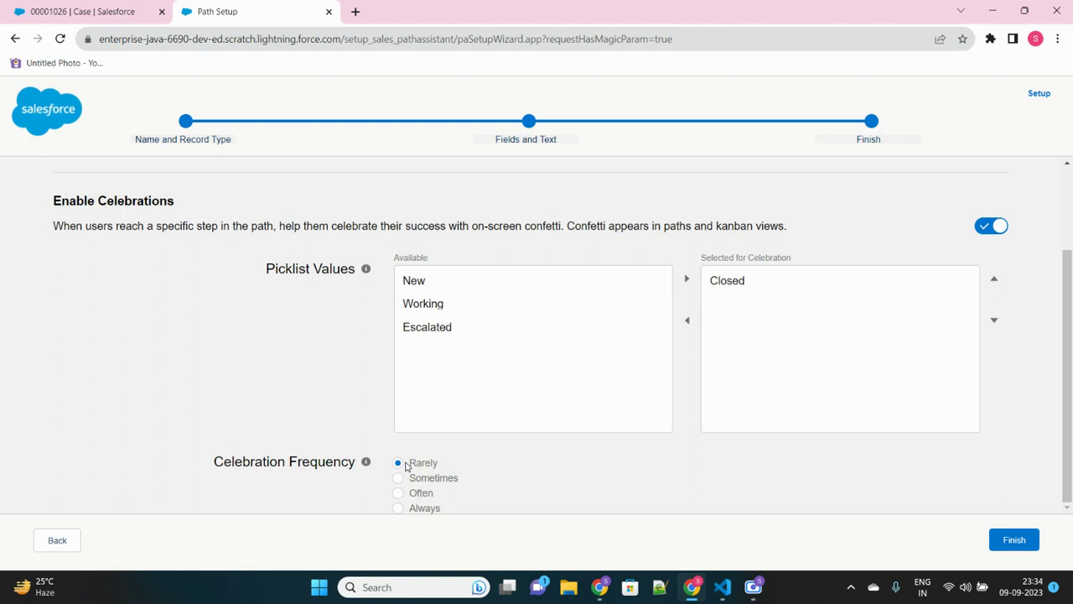
left_click(399, 509)
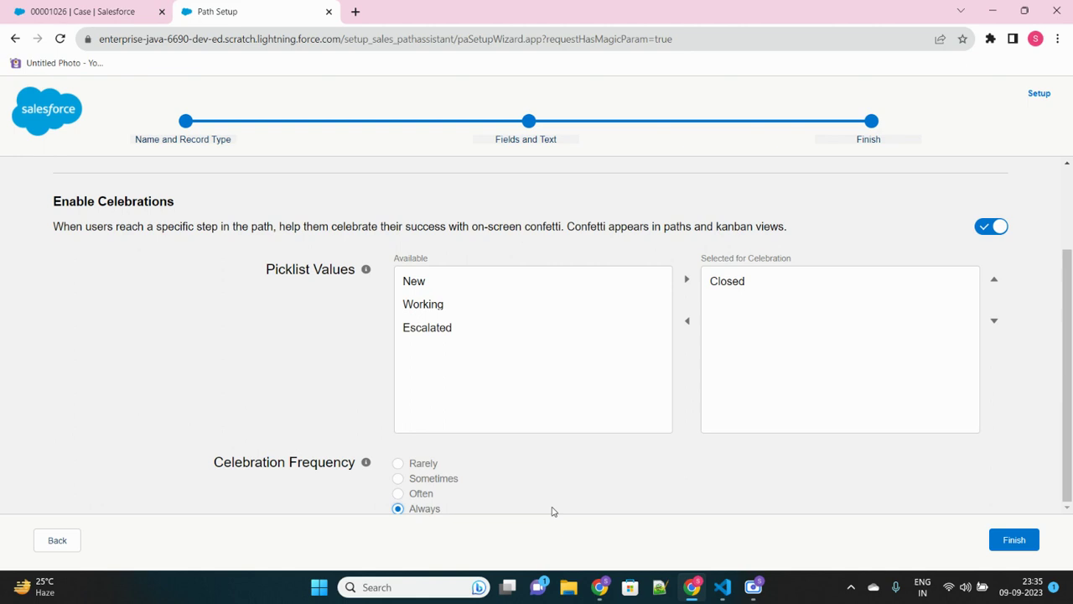
left_click(1010, 537)
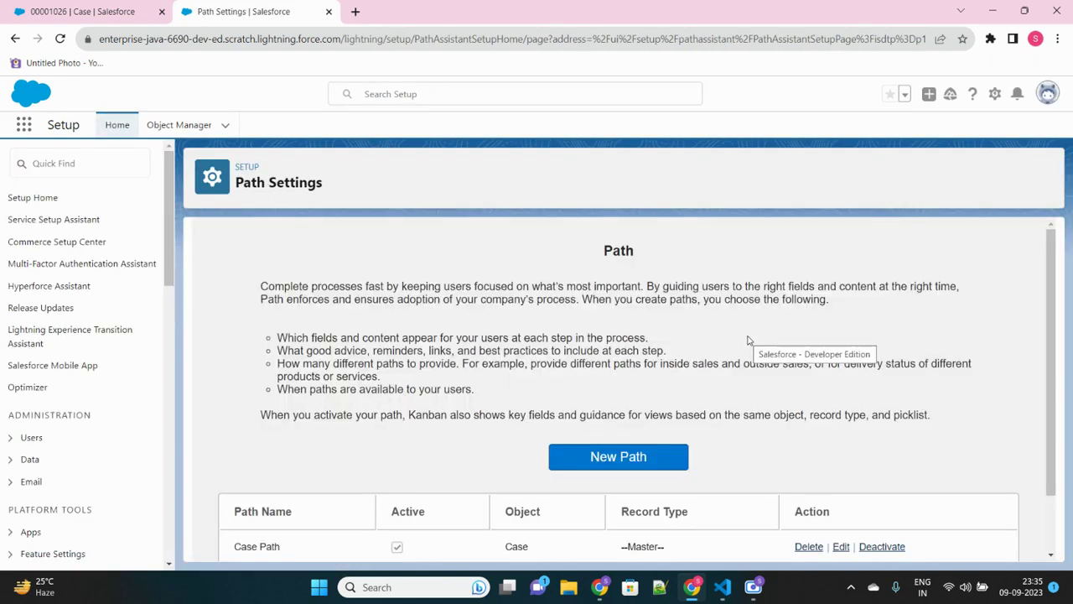
Back on the case record, reload it and open Edit Page from the Setup gear.
scroll(749, 340, "down", 1)
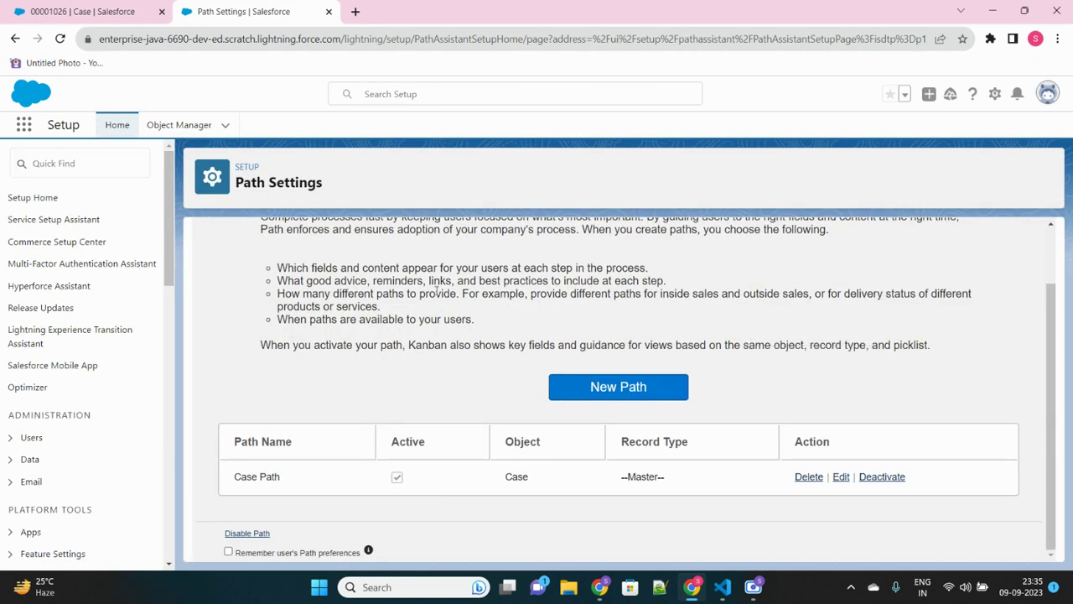
left_click(105, 15)
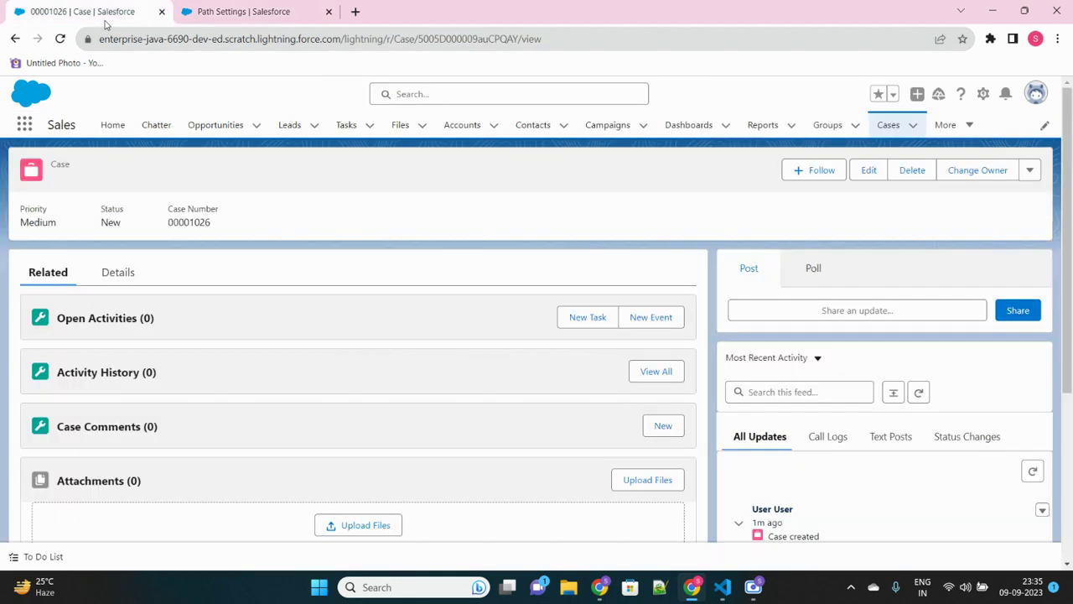
left_click(59, 39)
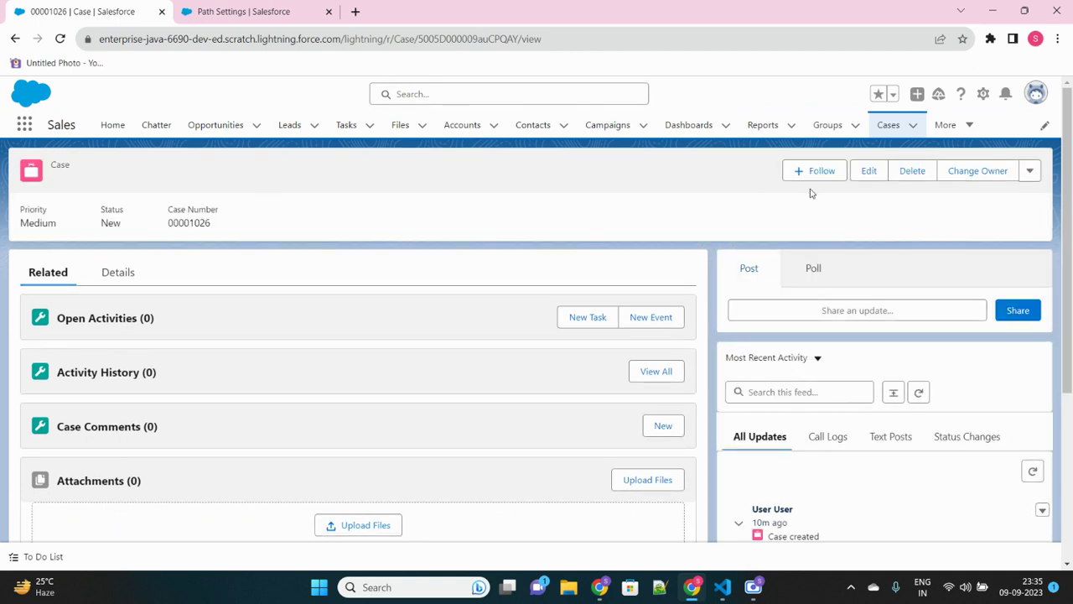
left_click(985, 94)
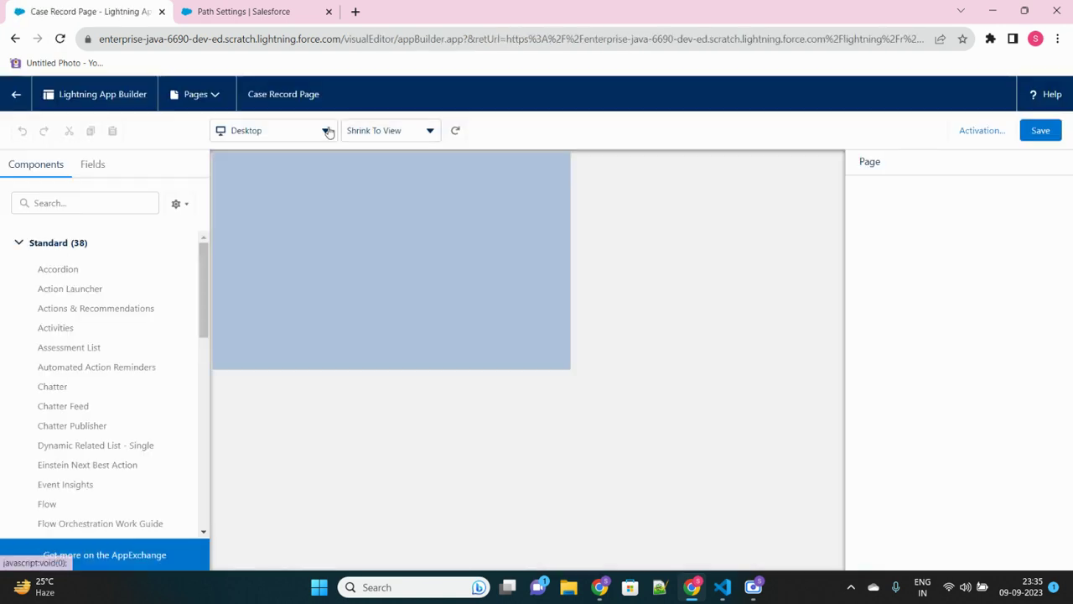
Place the Path component below the Case Record Page header with Linear format.
left_click(87, 203)
type("Path")
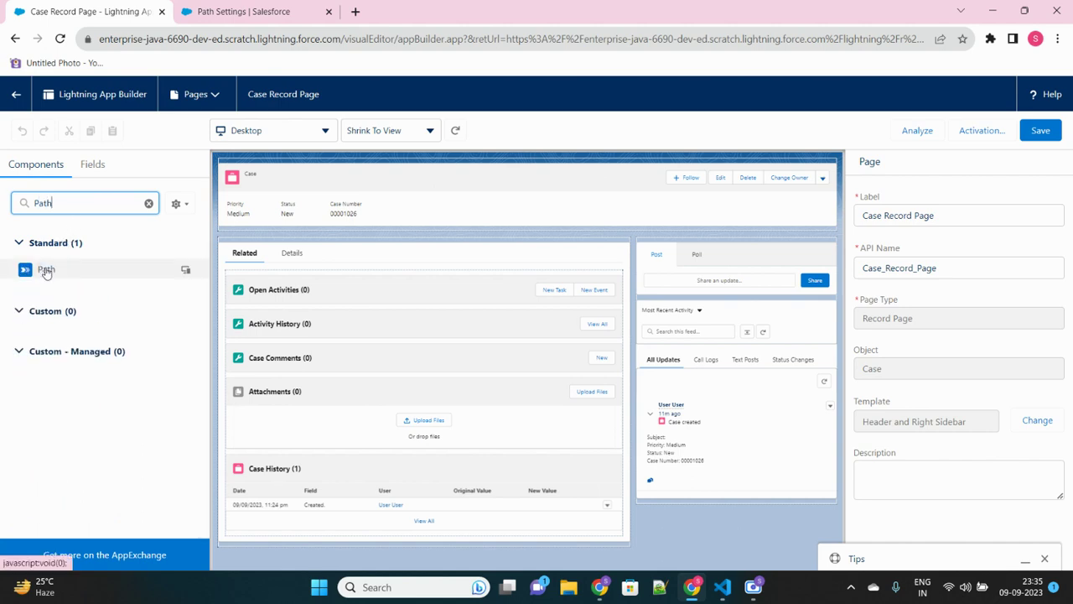
left_click_drag(46, 269, 351, 227)
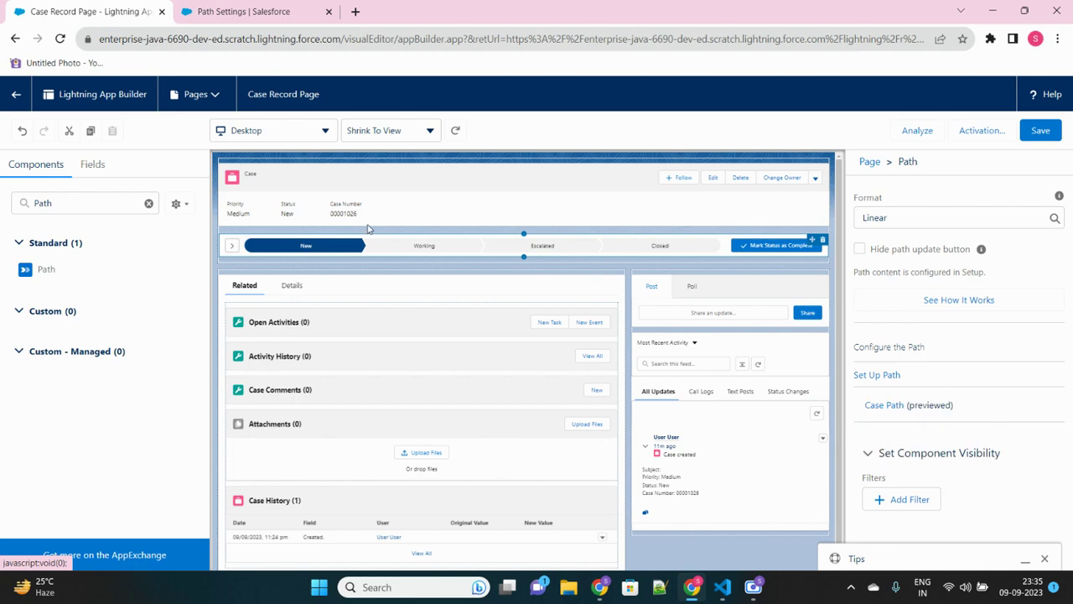
left_click(938, 217)
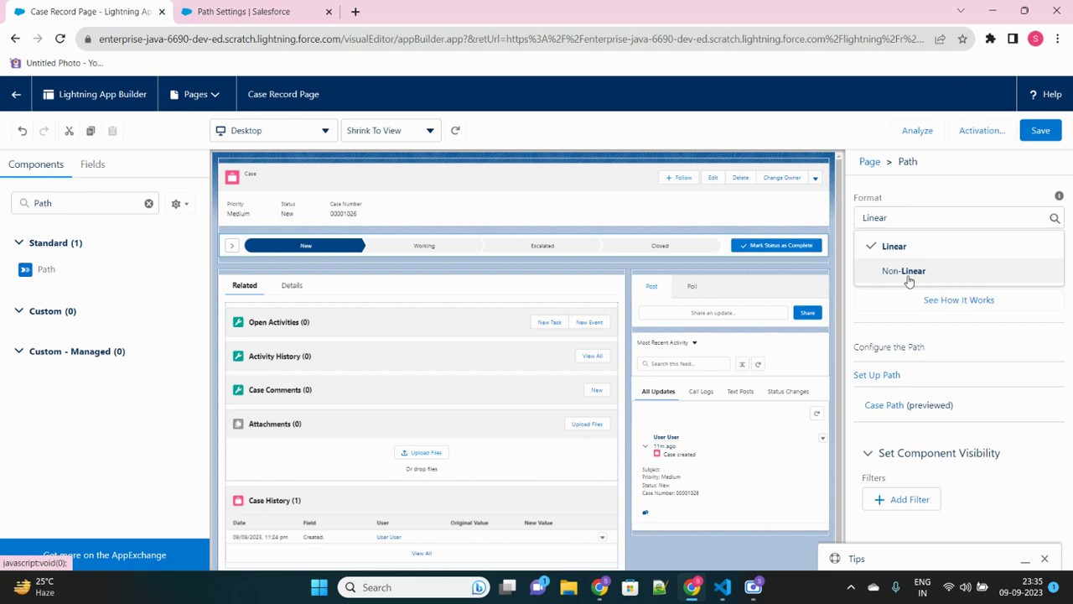
left_click(910, 280)
left_click(923, 217)
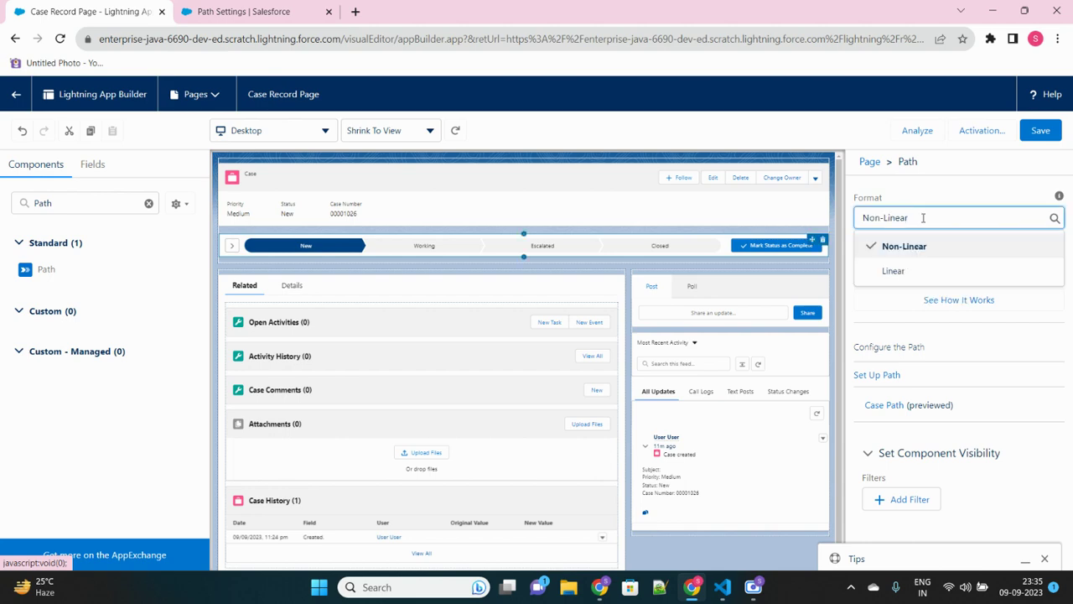
left_click(906, 270)
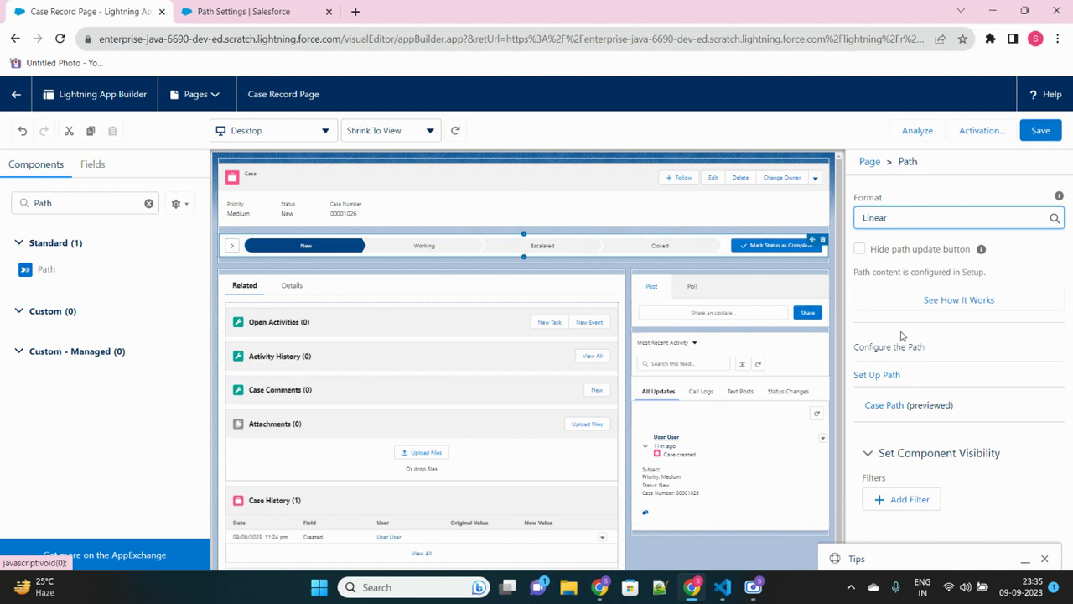
Review Case Path settings in a new tab, then save the page and return to the case.
left_click(882, 409)
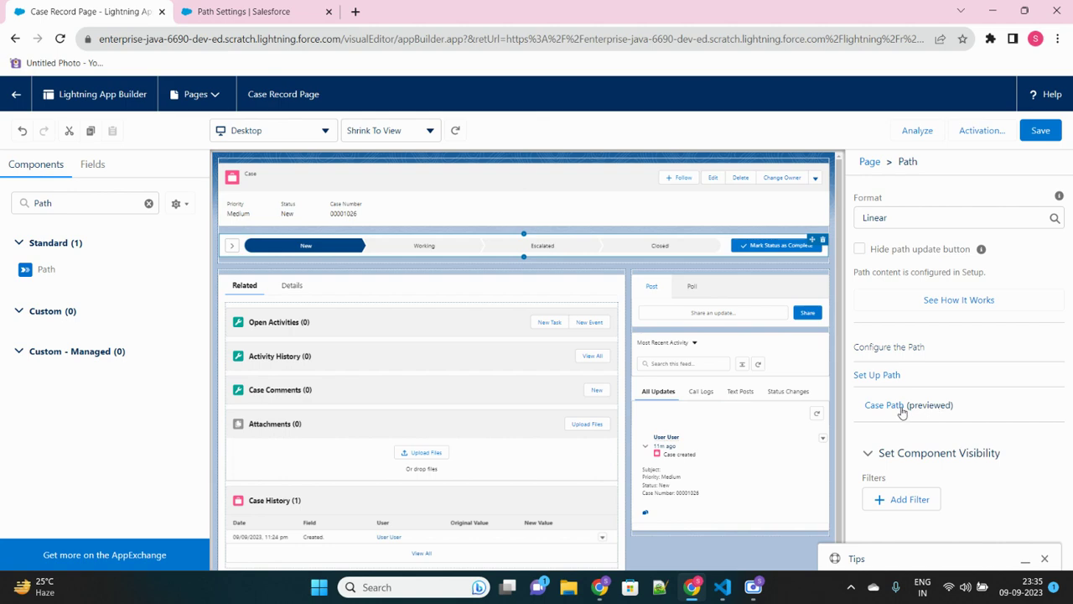
left_click(883, 412)
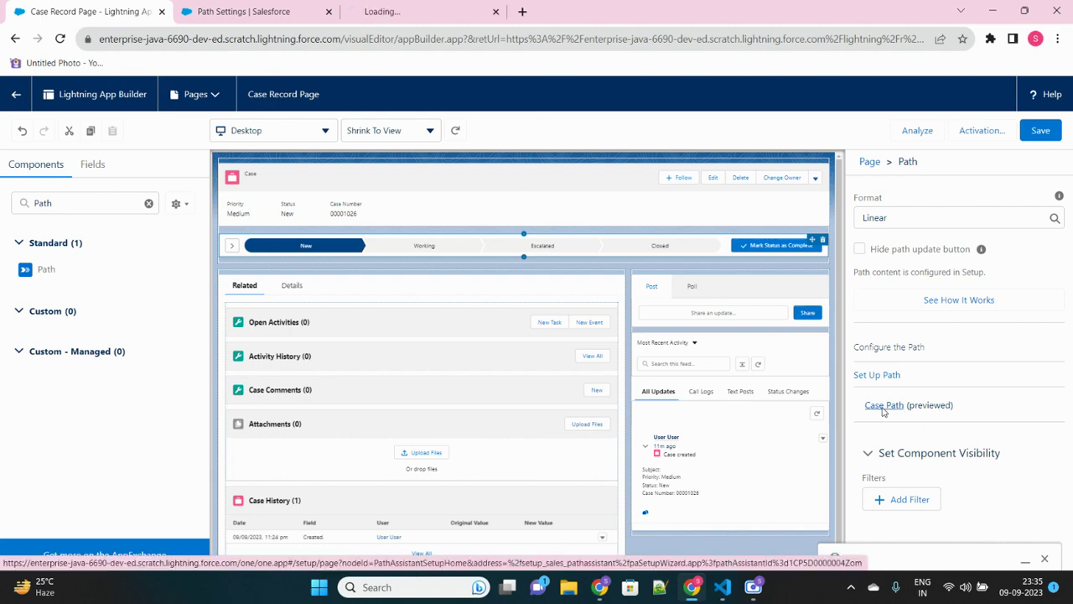
left_click(425, 11)
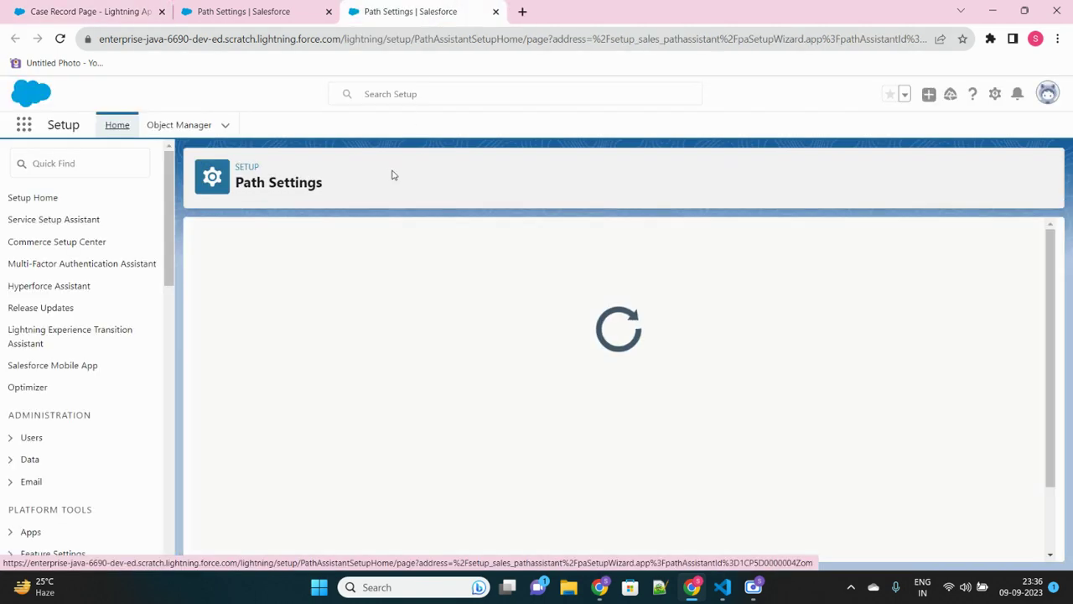
scroll(470, 346, "down", 1)
scroll(472, 350, "up", 1)
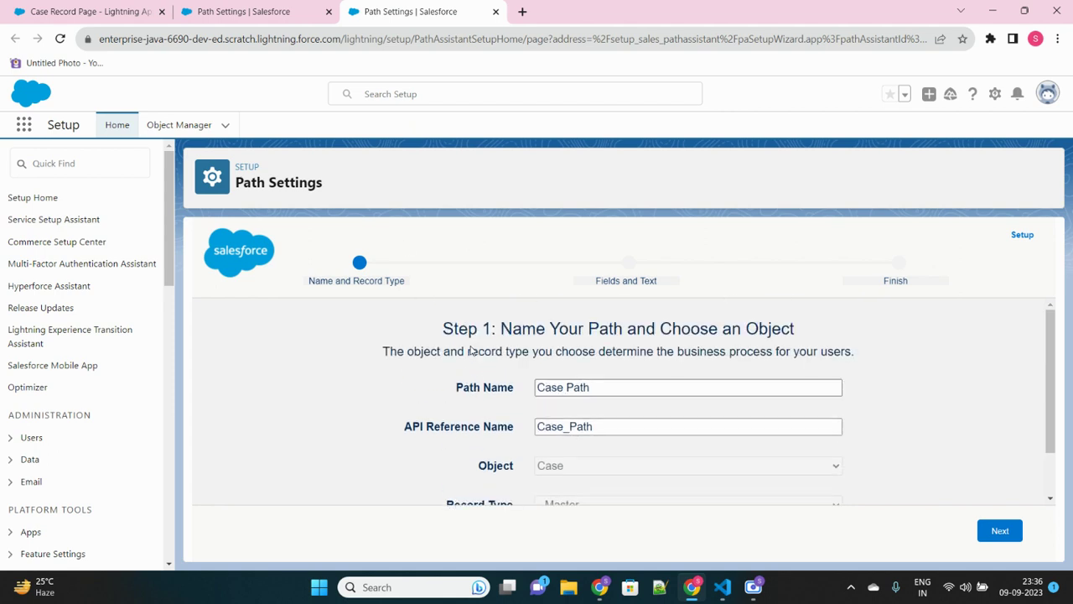
left_click(112, 14)
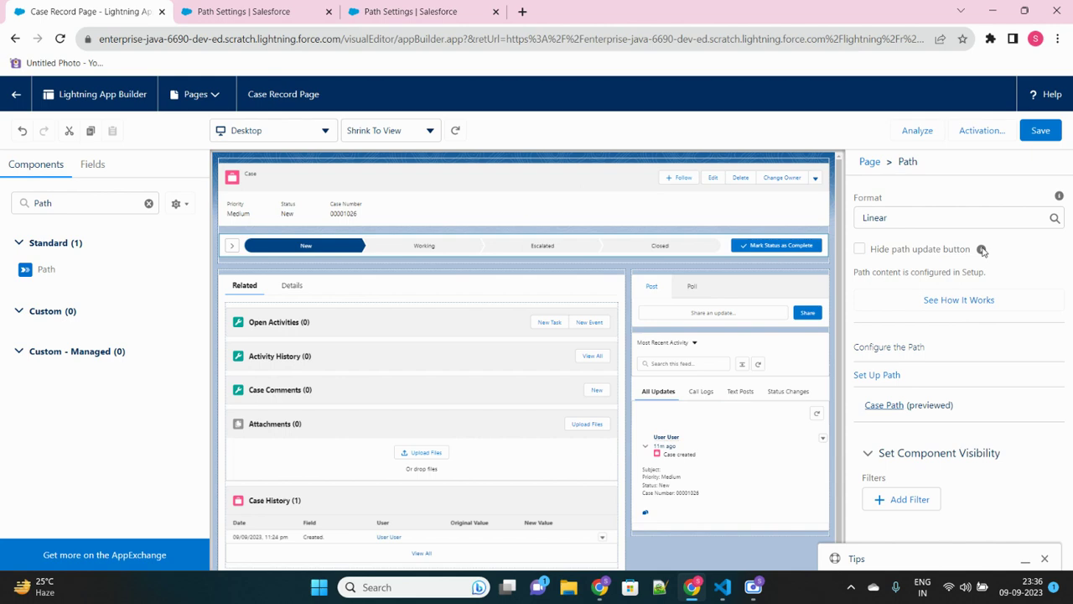
left_click(1040, 135)
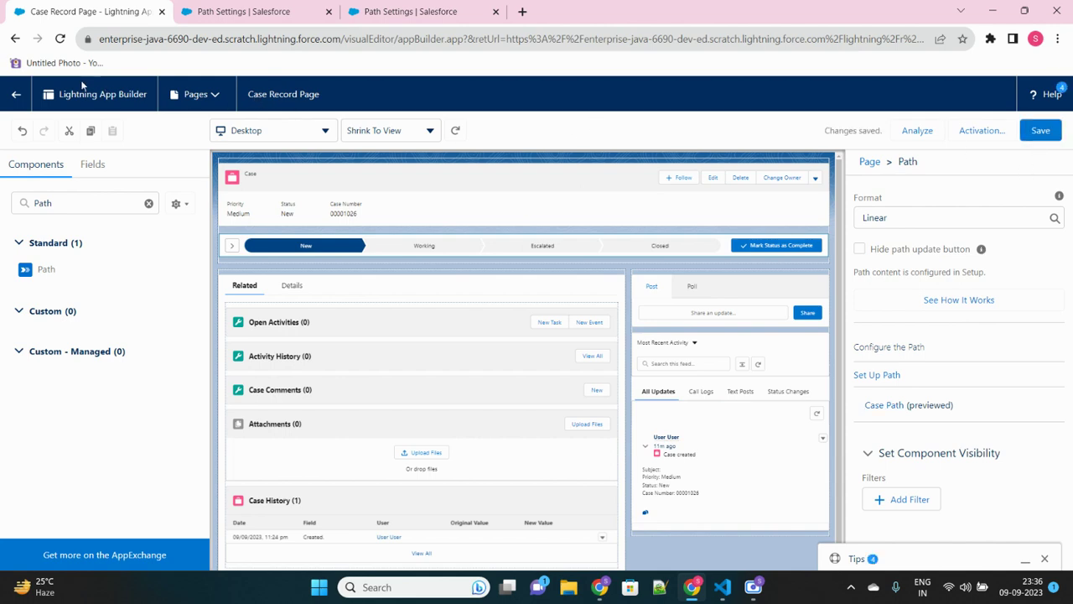
left_click(14, 40)
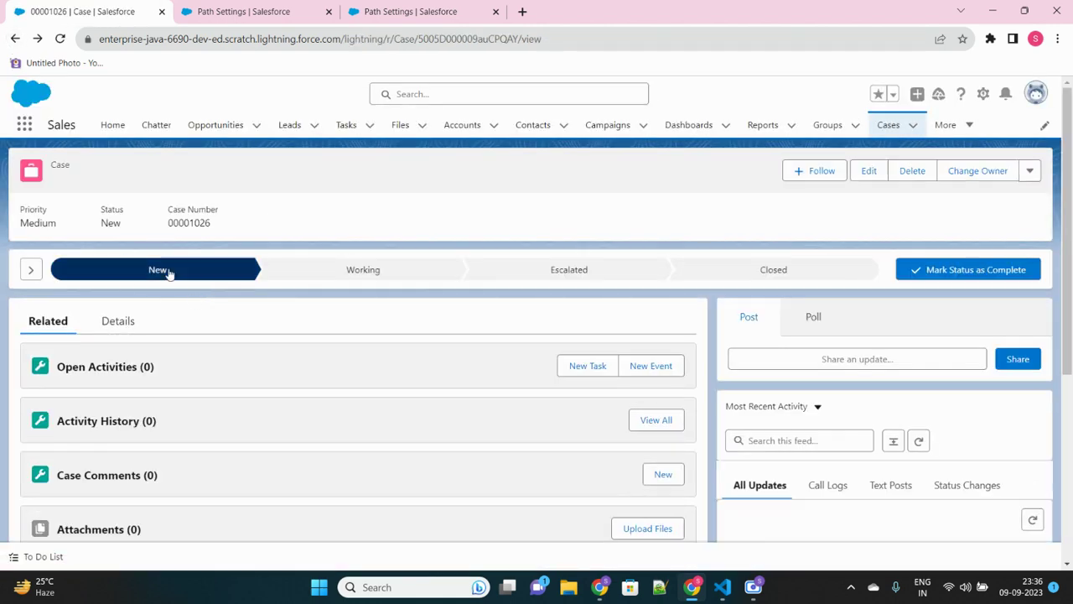
Expand the path's Key Fields and move case 00001026 to Working, checking its Case Number.
left_click(31, 271)
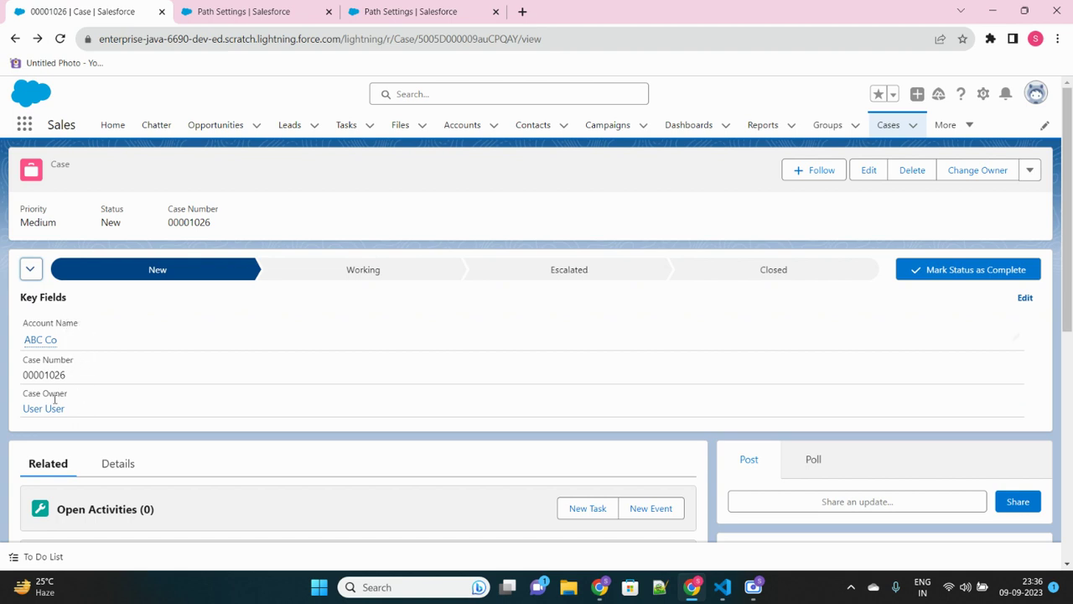
left_click(347, 272)
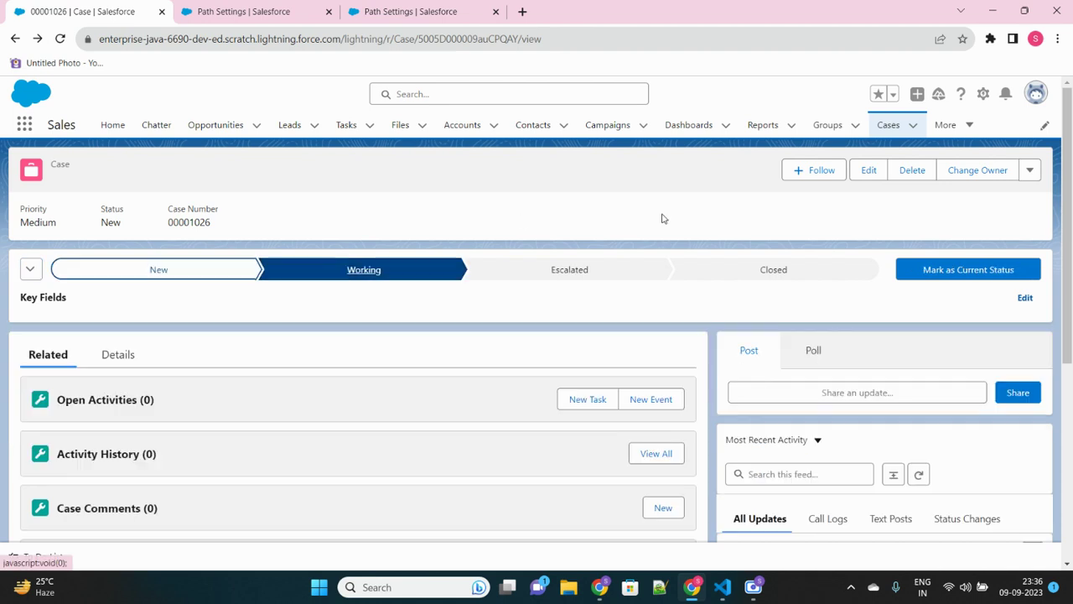
left_click(978, 277)
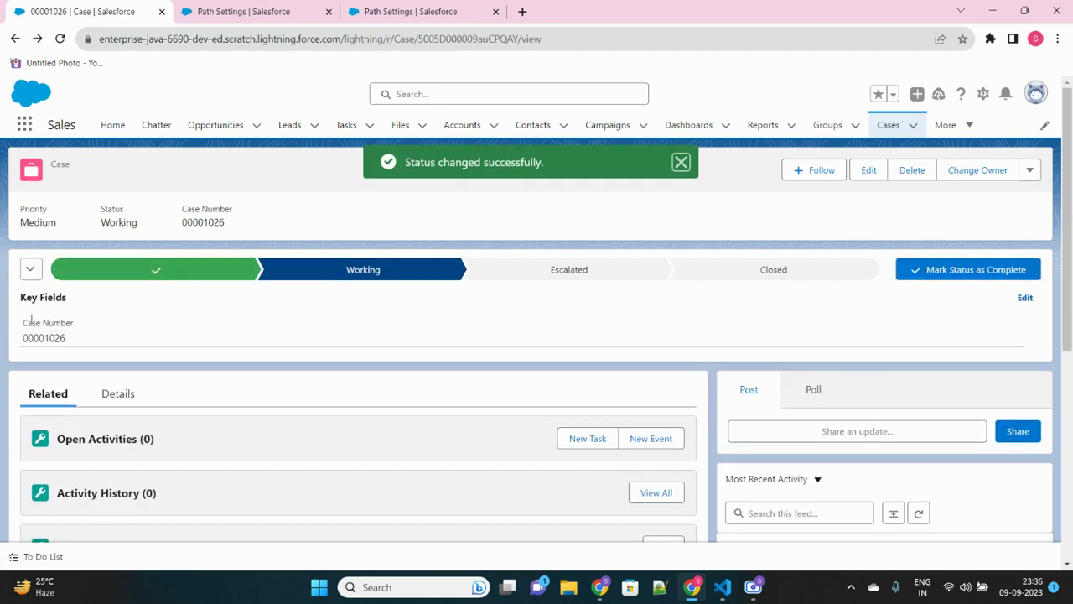
left_click_drag(26, 328, 98, 328)
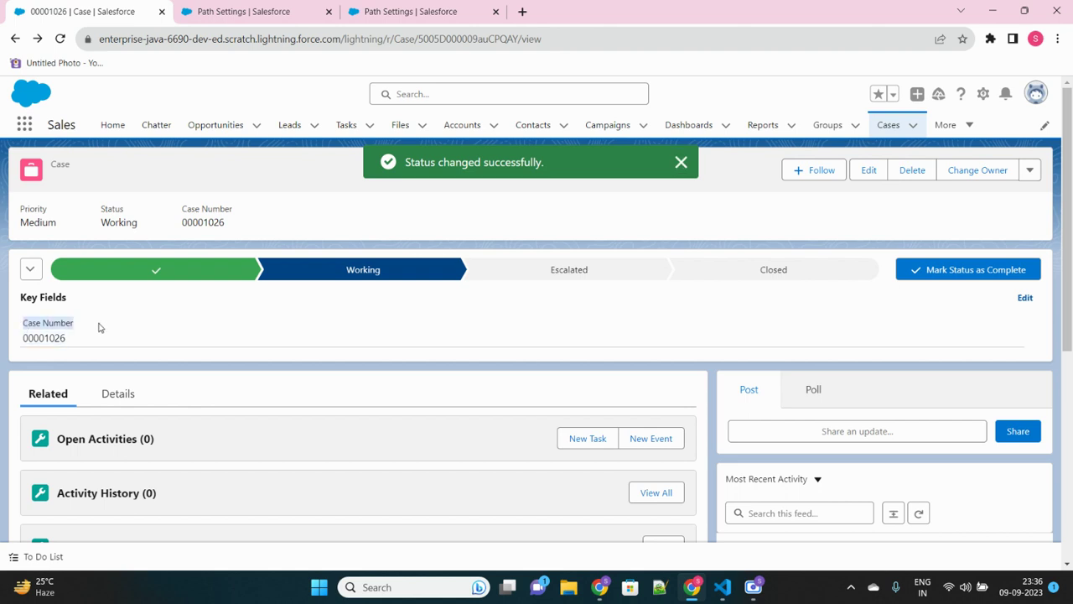
left_click(99, 327)
Advance the case to Escalated and then Closed, and review its detail fields.
left_click(537, 268)
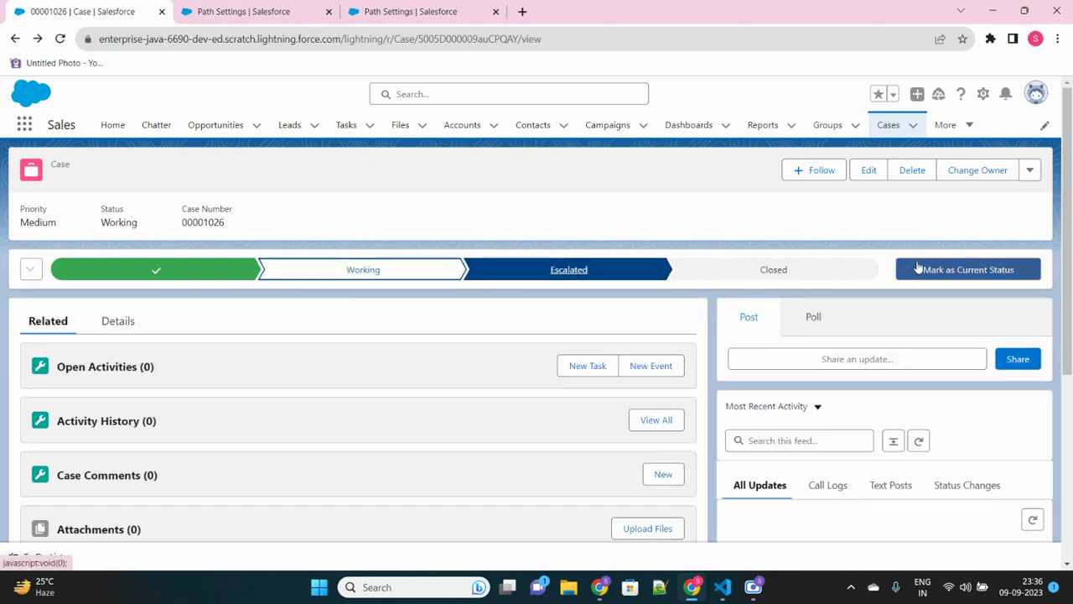
left_click(965, 269)
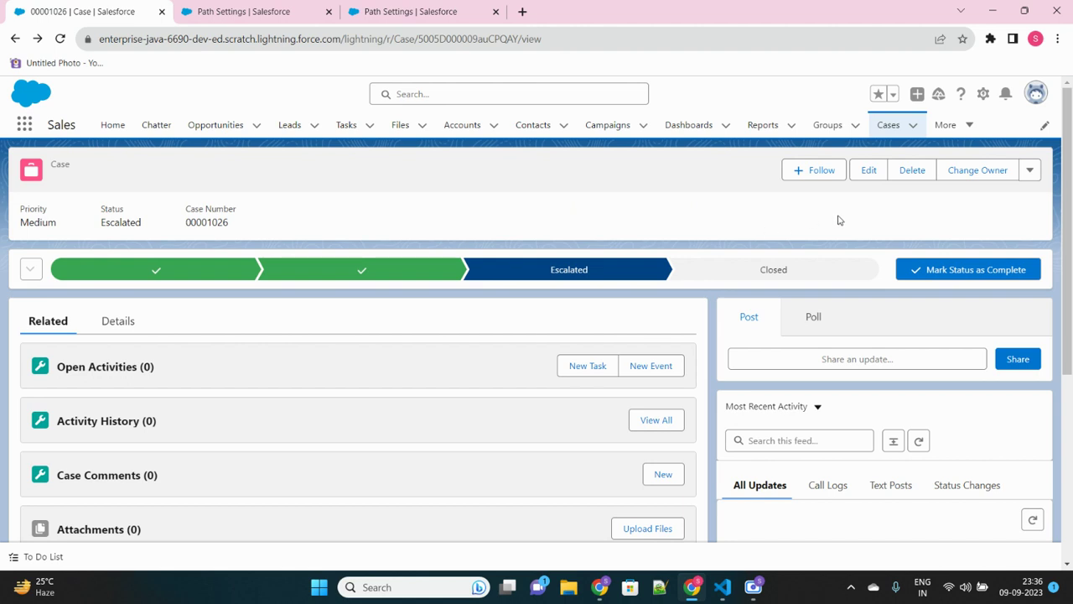
left_click(801, 269)
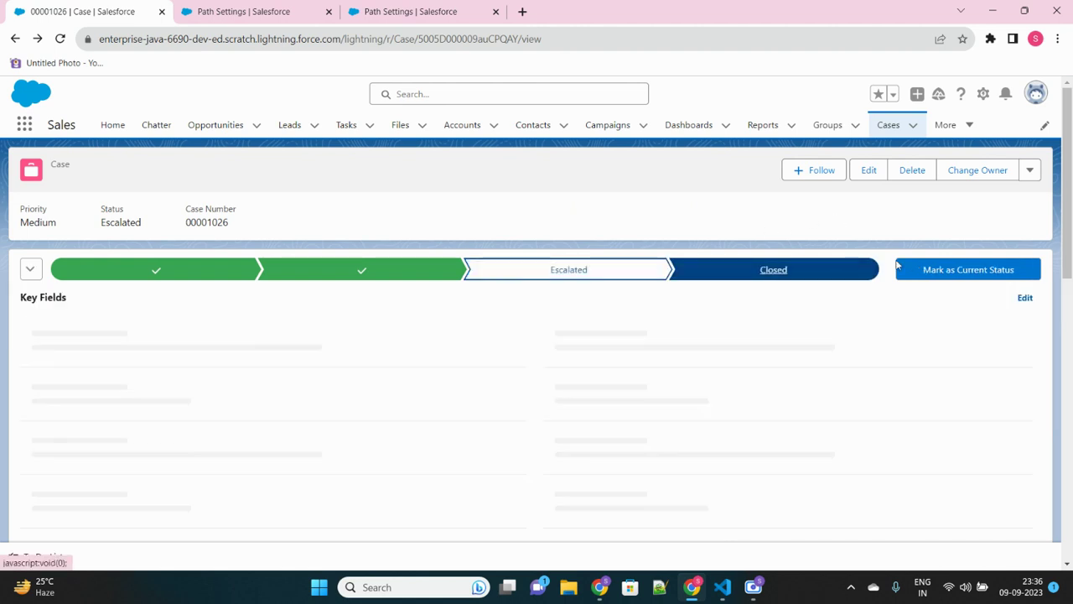
left_click(950, 270)
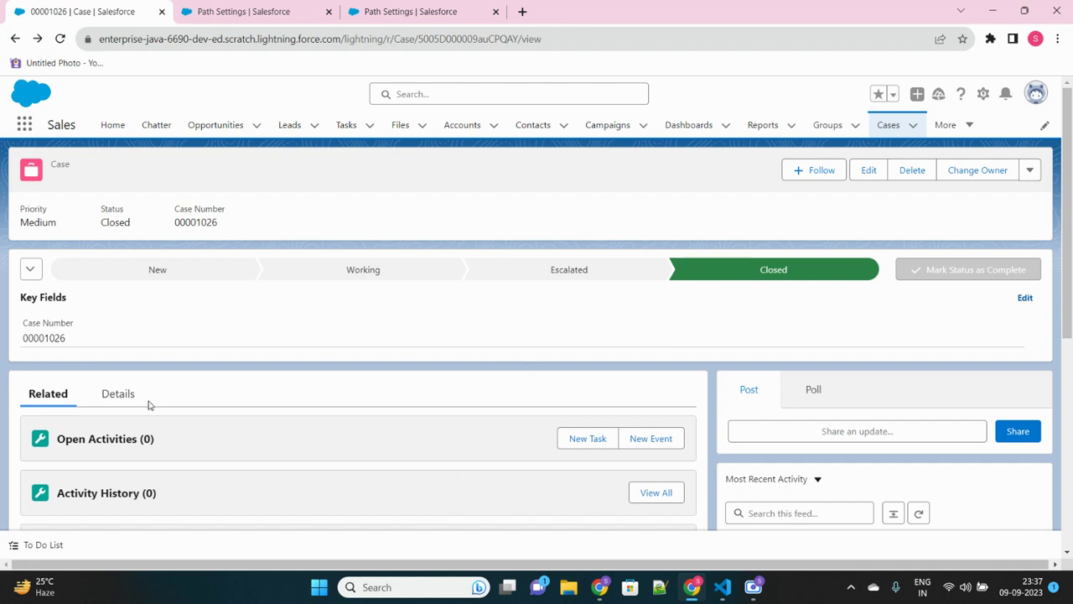
left_click(117, 394)
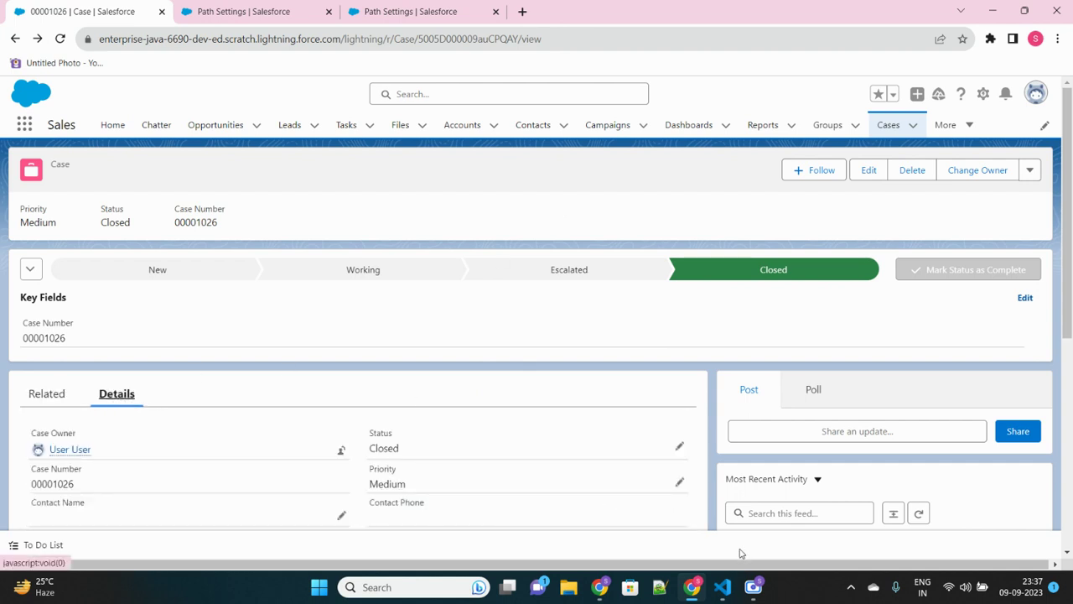